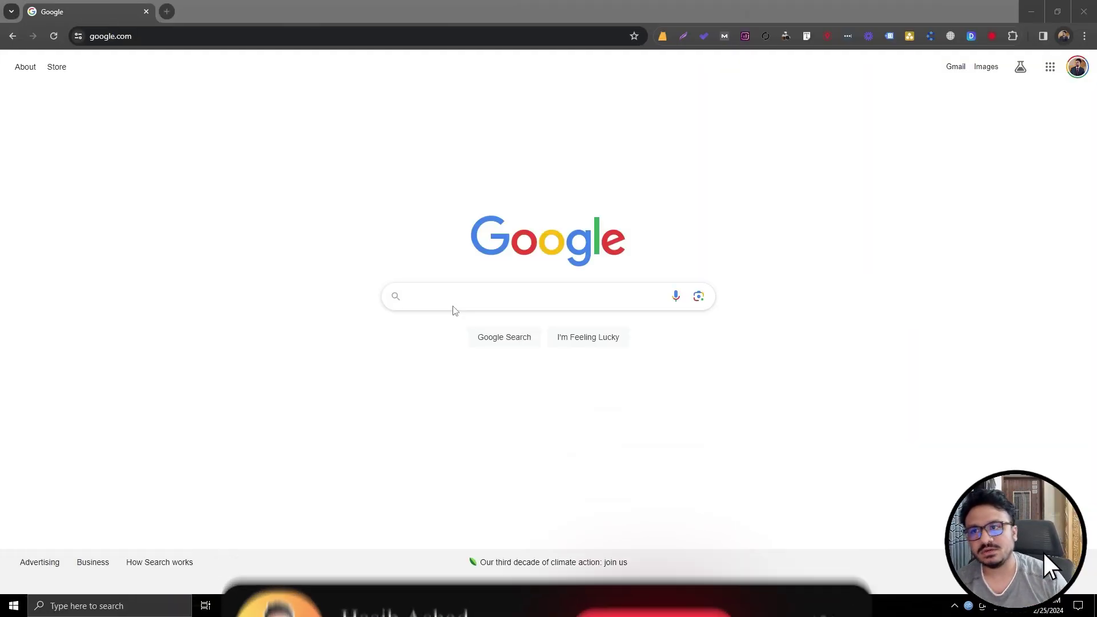
Load business.facebook.com in a new tab and open the business asset selector list.
click(169, 8)
text(business.facebook.com)
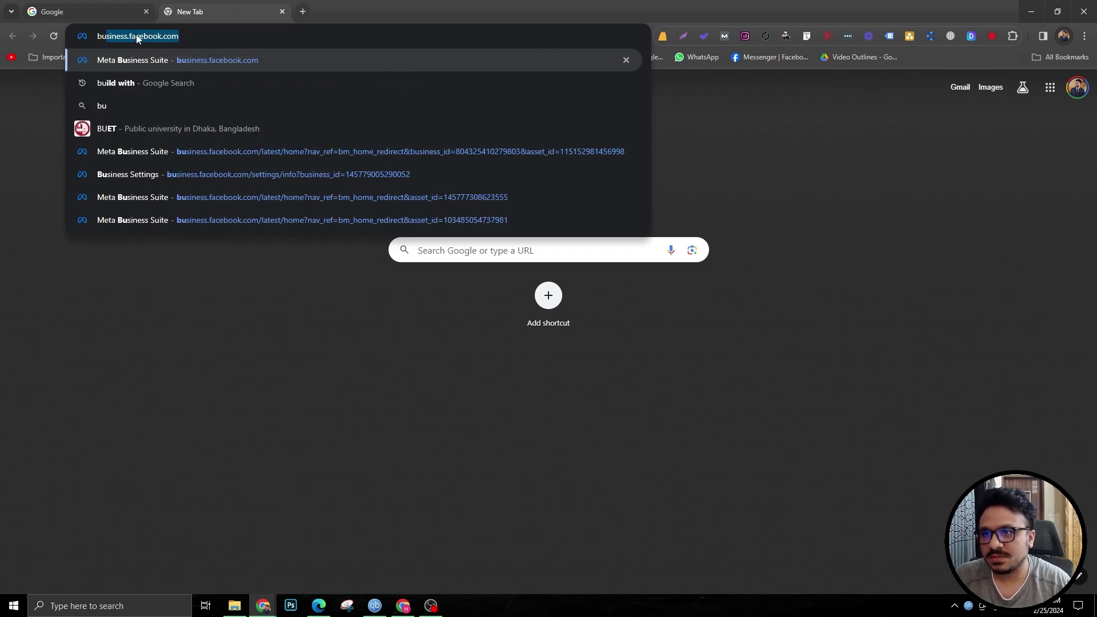
key(Return)
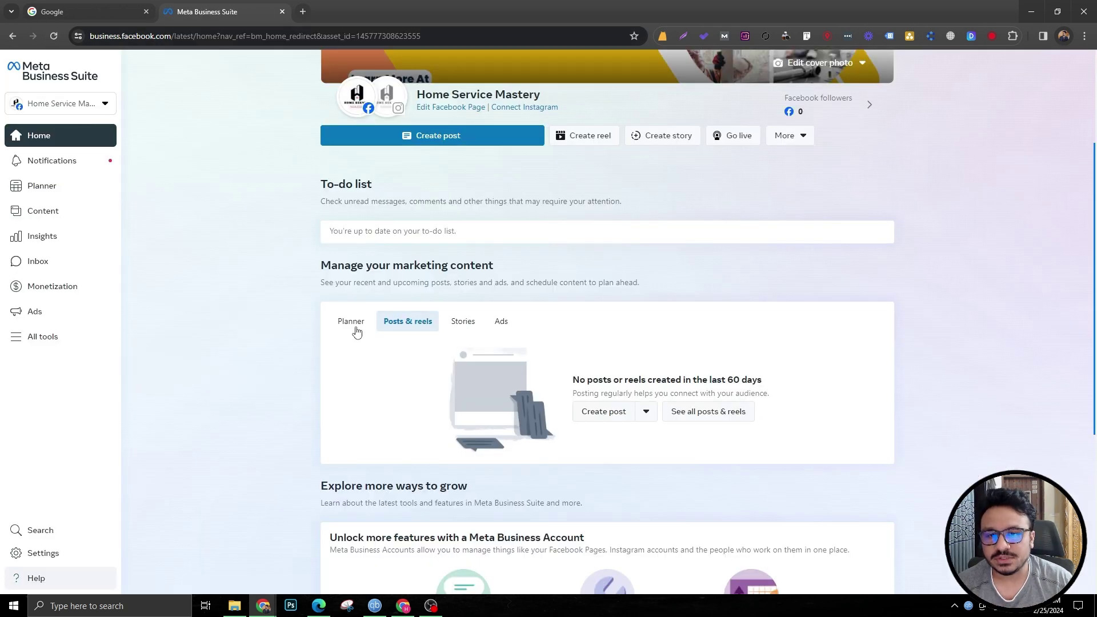
scroll(355, 326, up, 3)
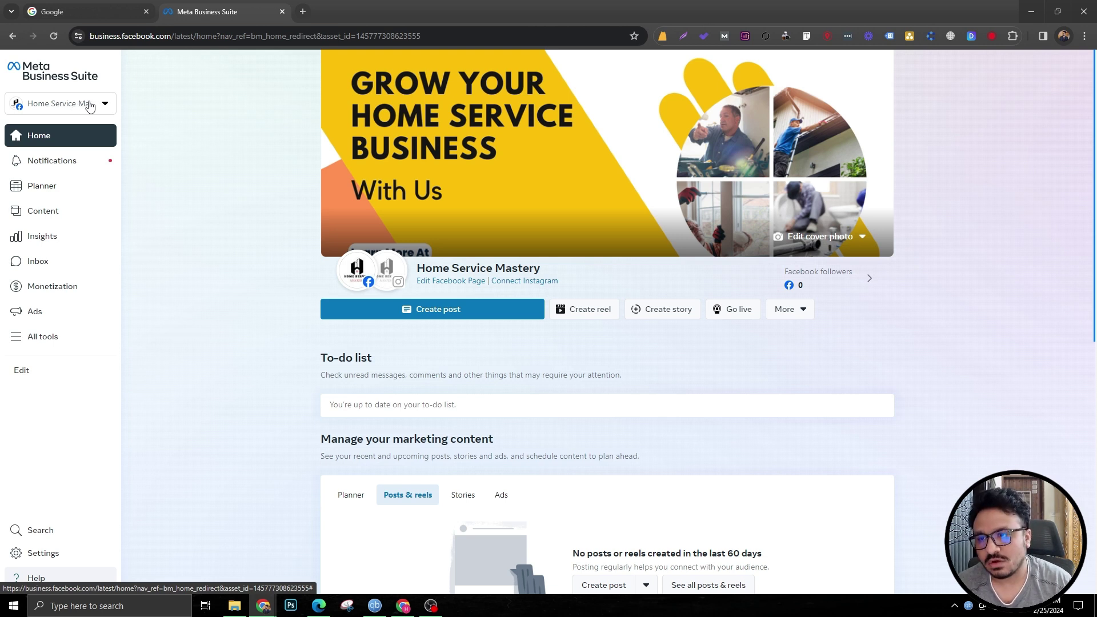
click(90, 105)
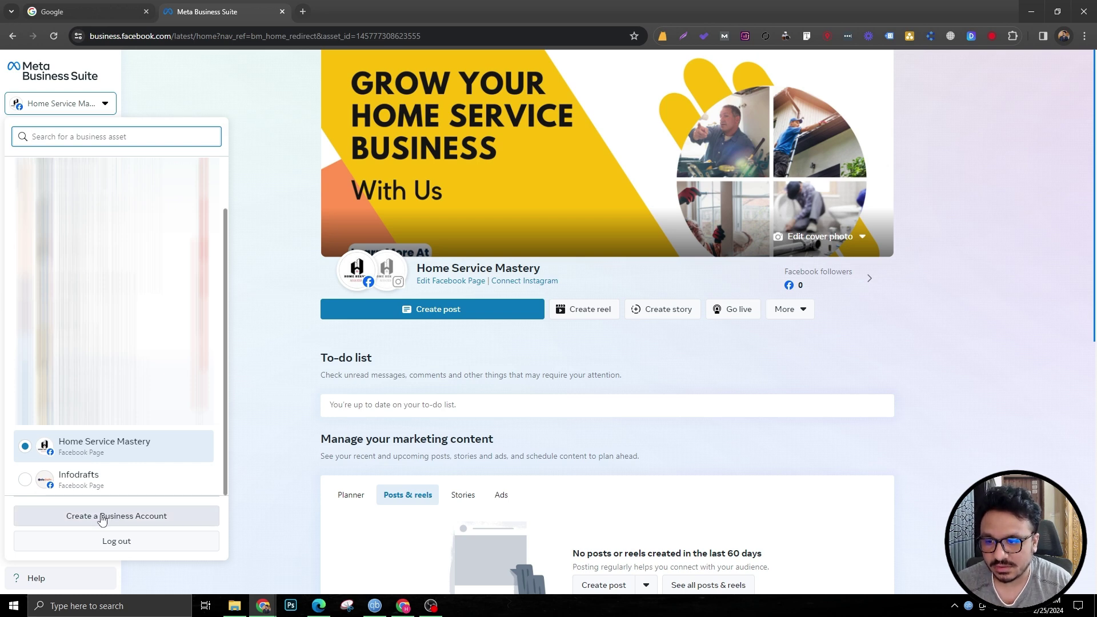
Create a new Business Account named 'HSM Business Acct', fill in the contact details, and submit.
click(103, 517)
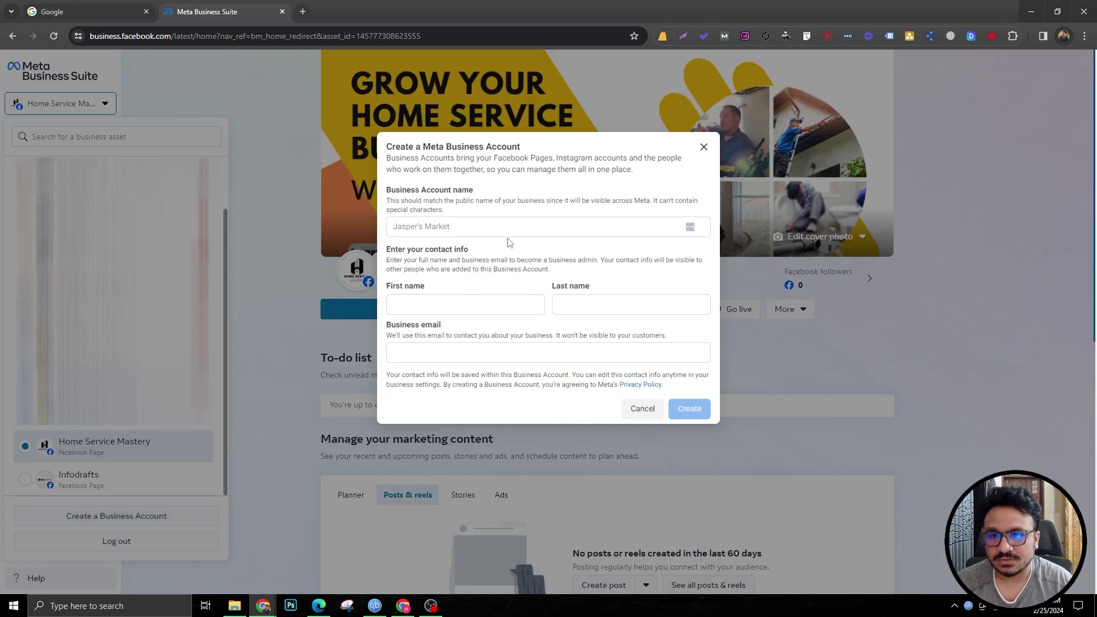
click(506, 227)
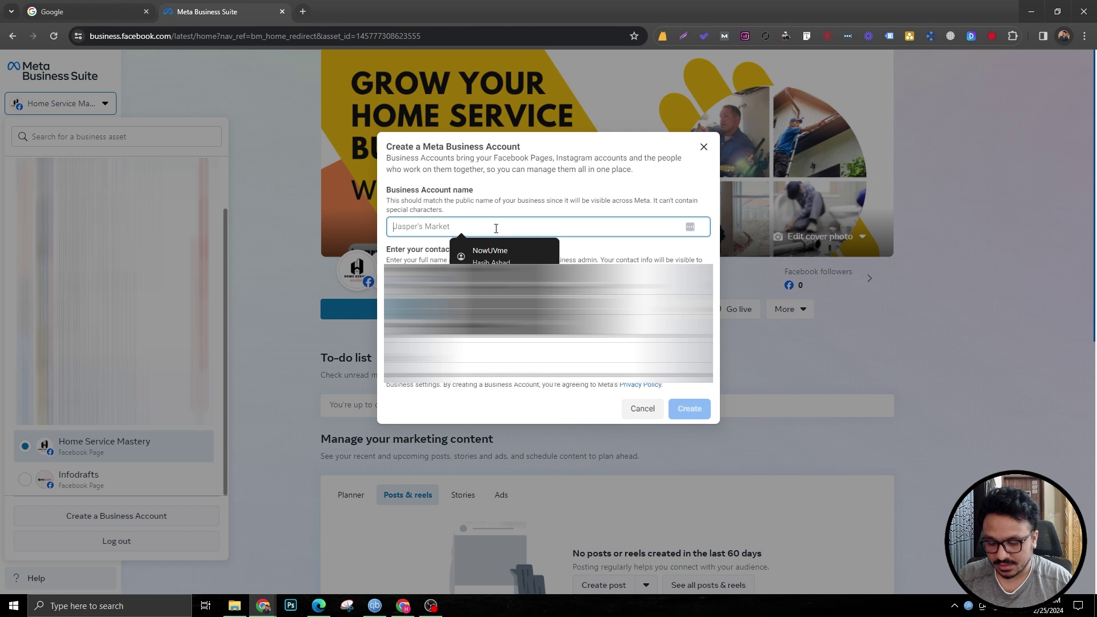
text(HSM Business Acct)
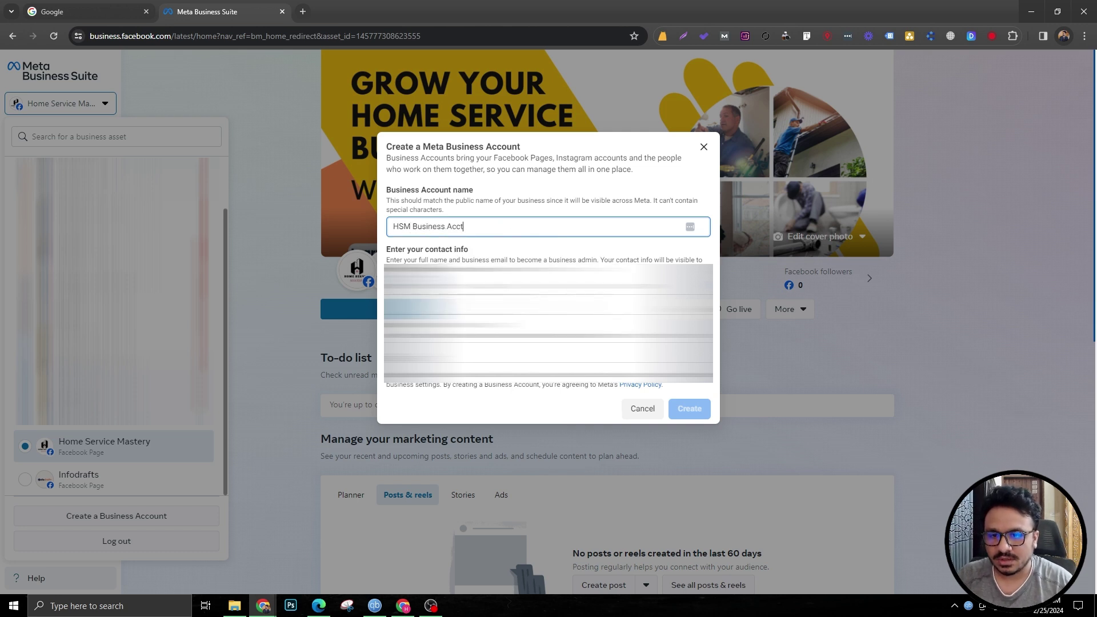
key(Tab)
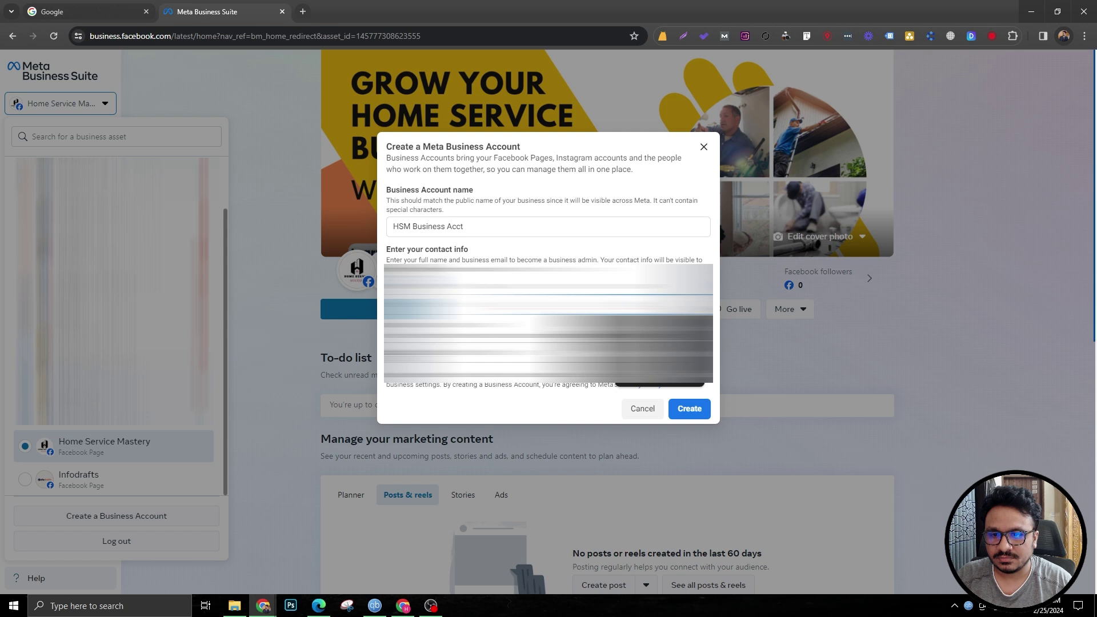
click(491, 353)
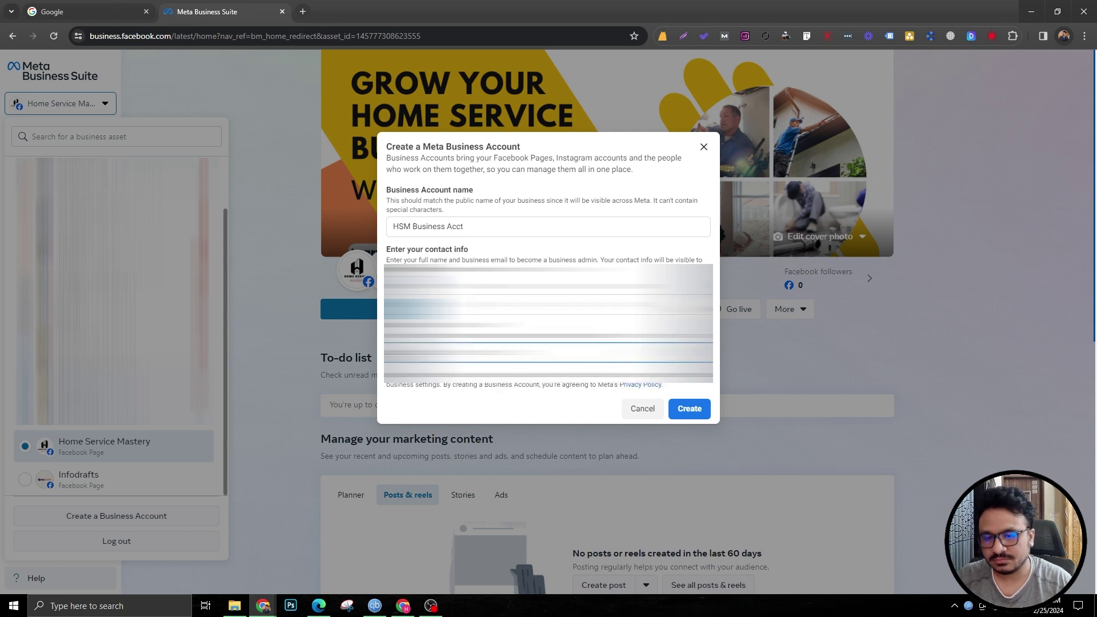
click(686, 407)
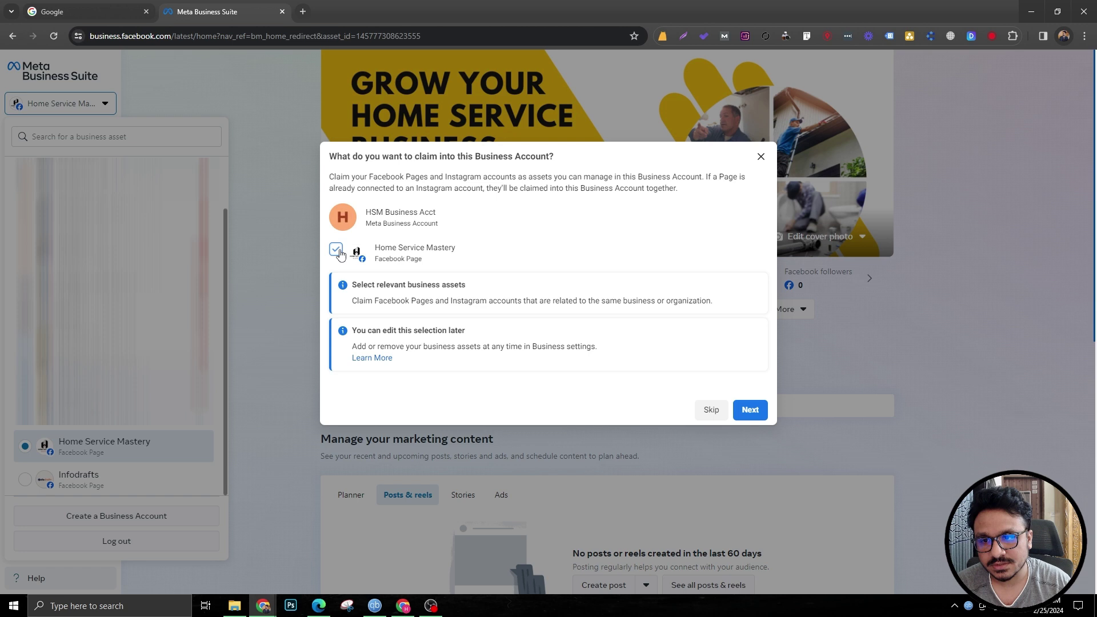
Step through the claim, people and review screens, confirm, then dismiss the 'Not Allowed to Advertise' notice.
click(749, 412)
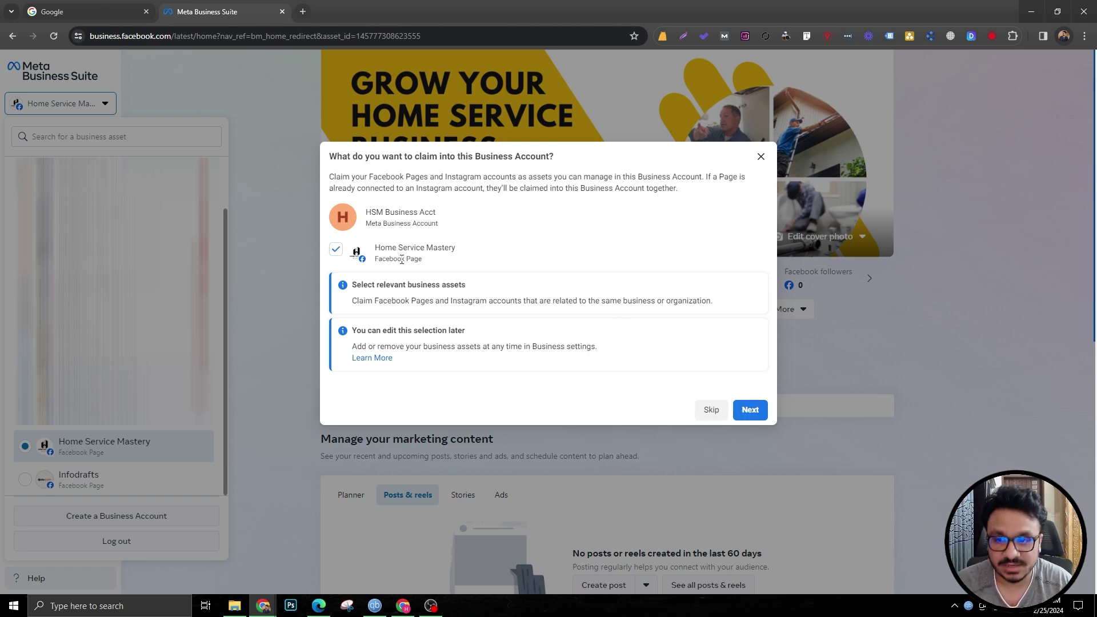
click(748, 410)
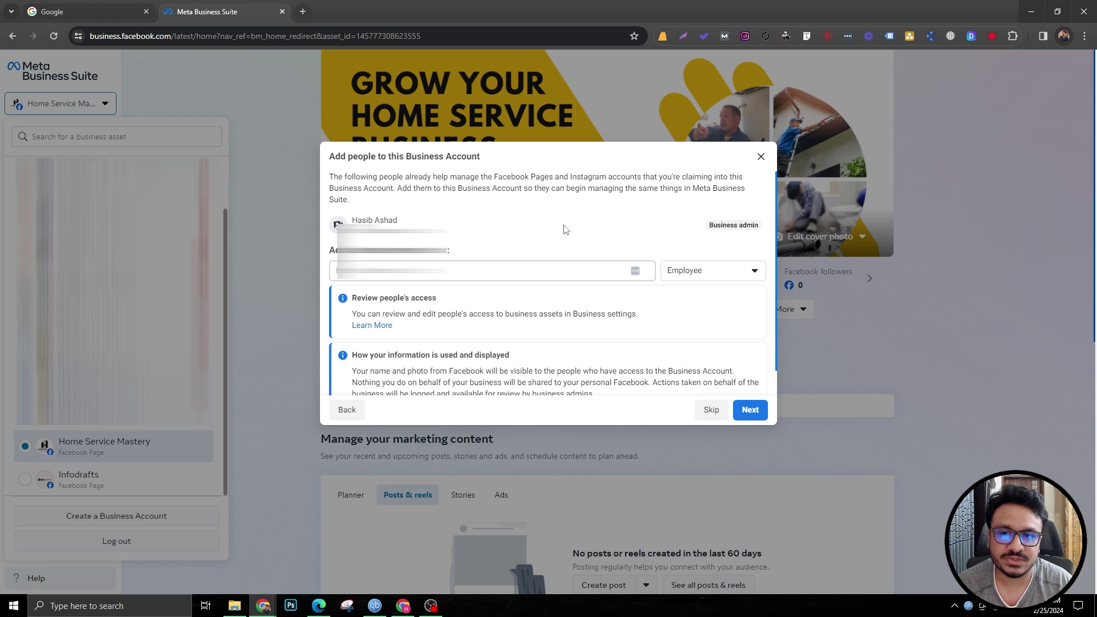
click(749, 410)
click(755, 409)
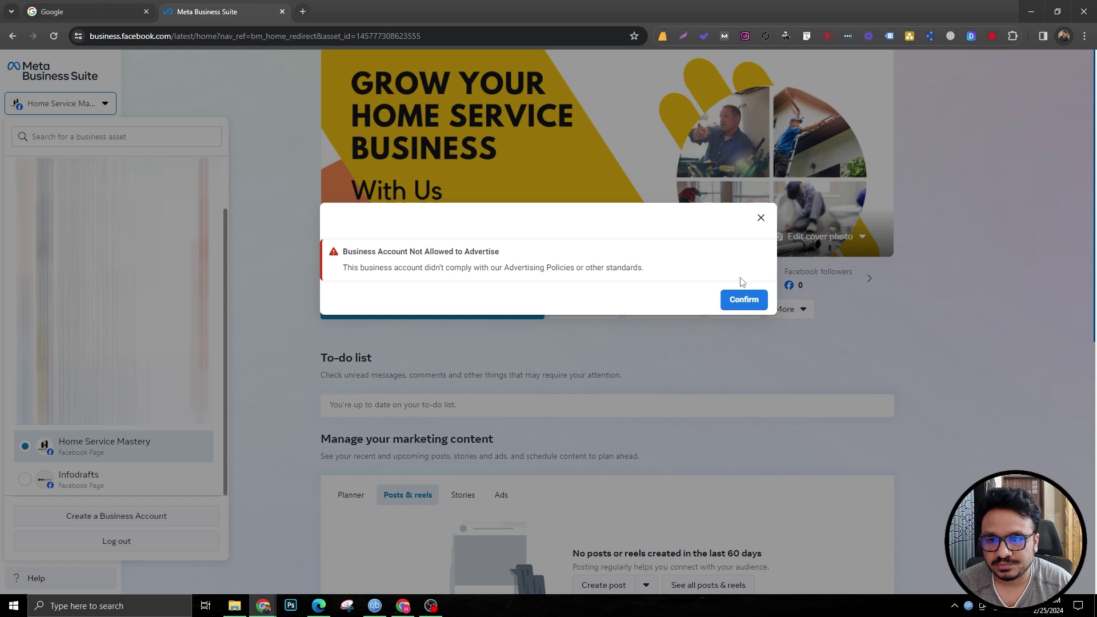
click(742, 300)
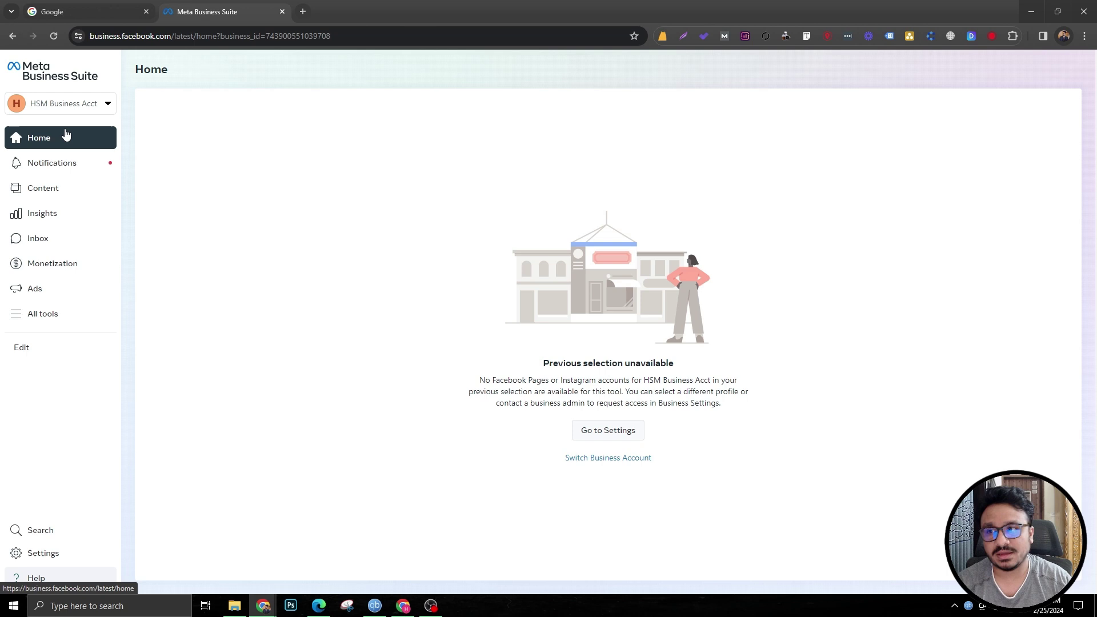
Open the business account settings and launch the full Business Settings in a new tab.
click(619, 437)
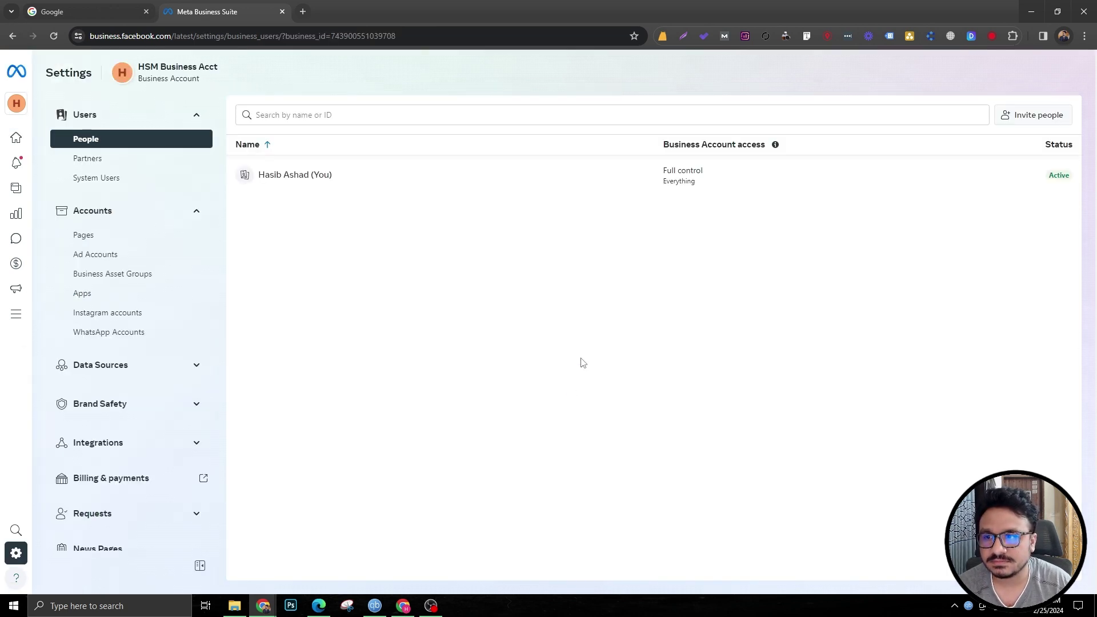
scroll(126, 531, down, 4)
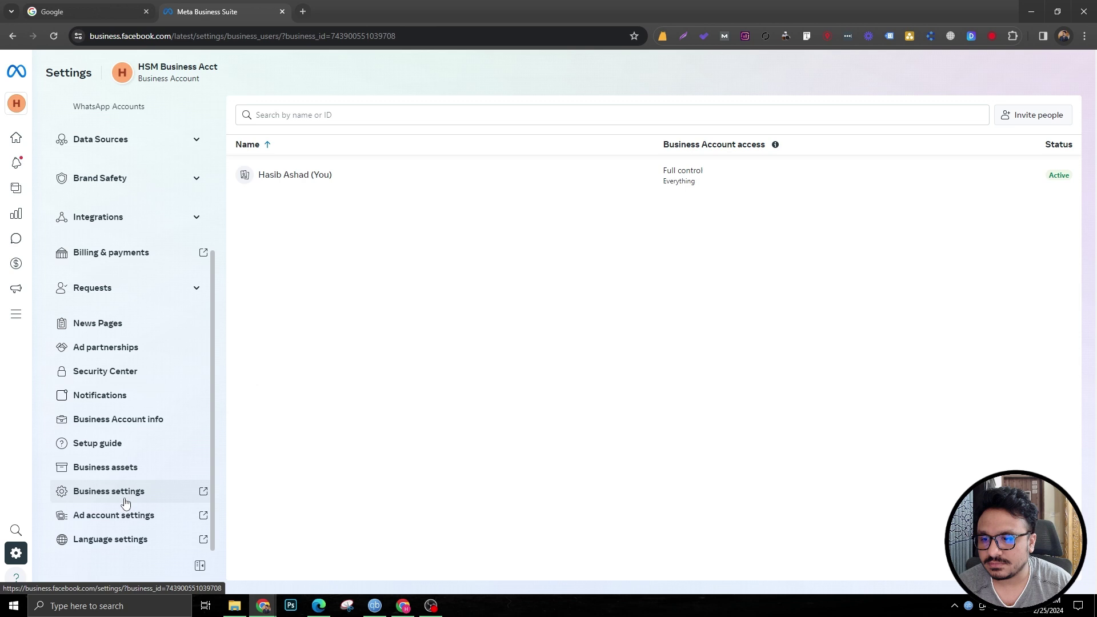
click(124, 497)
click(226, 11)
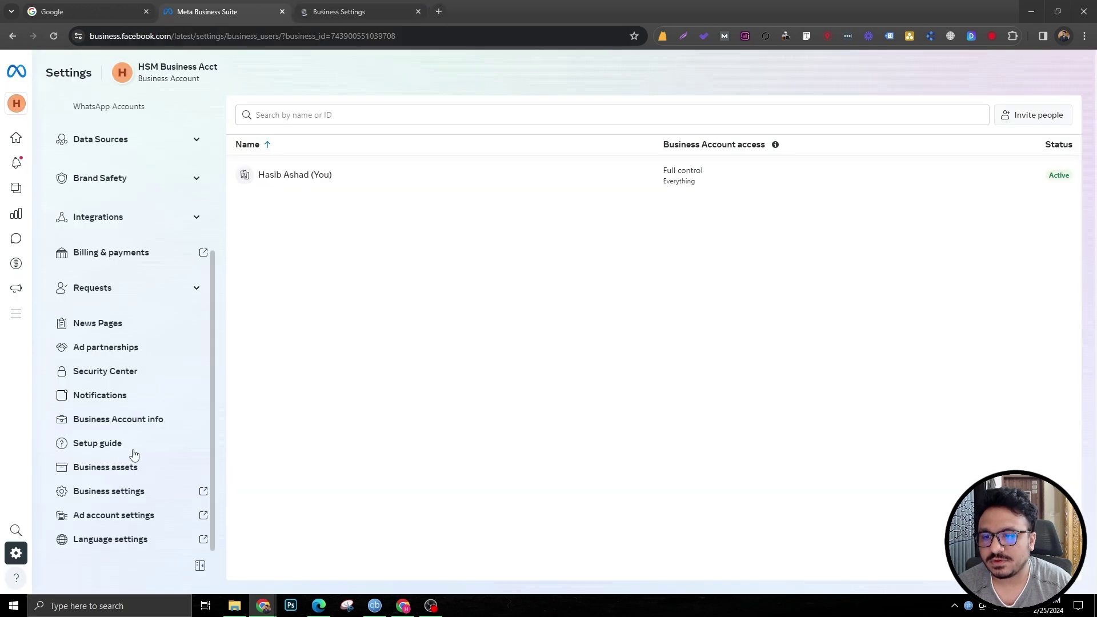
scroll(117, 446, up, 3)
scroll(123, 372, down, 3)
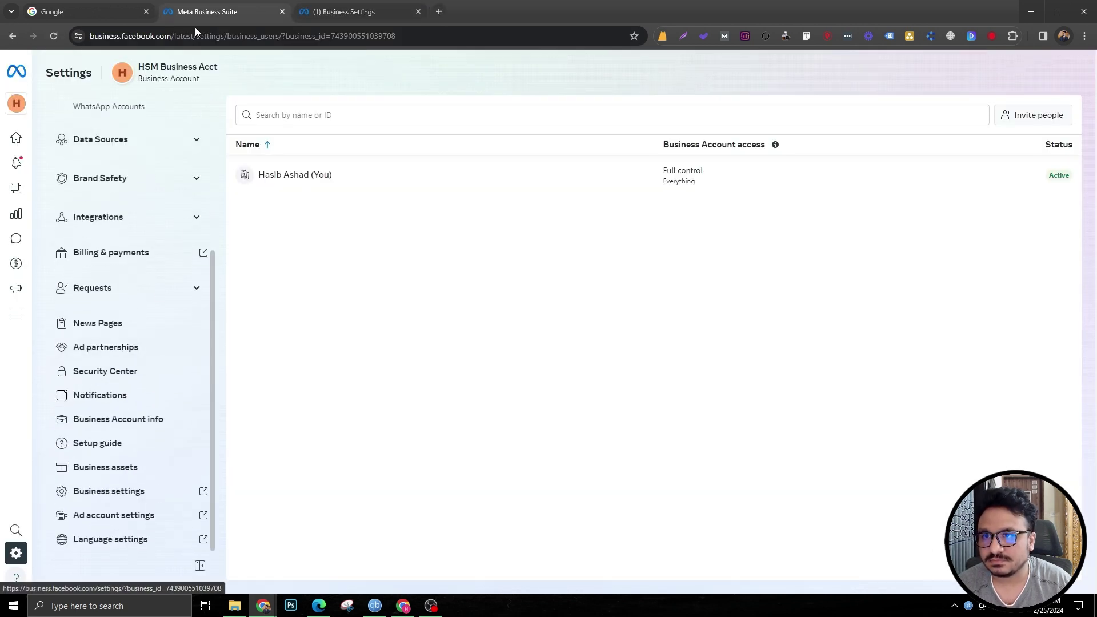
scroll(163, 235, up, 4)
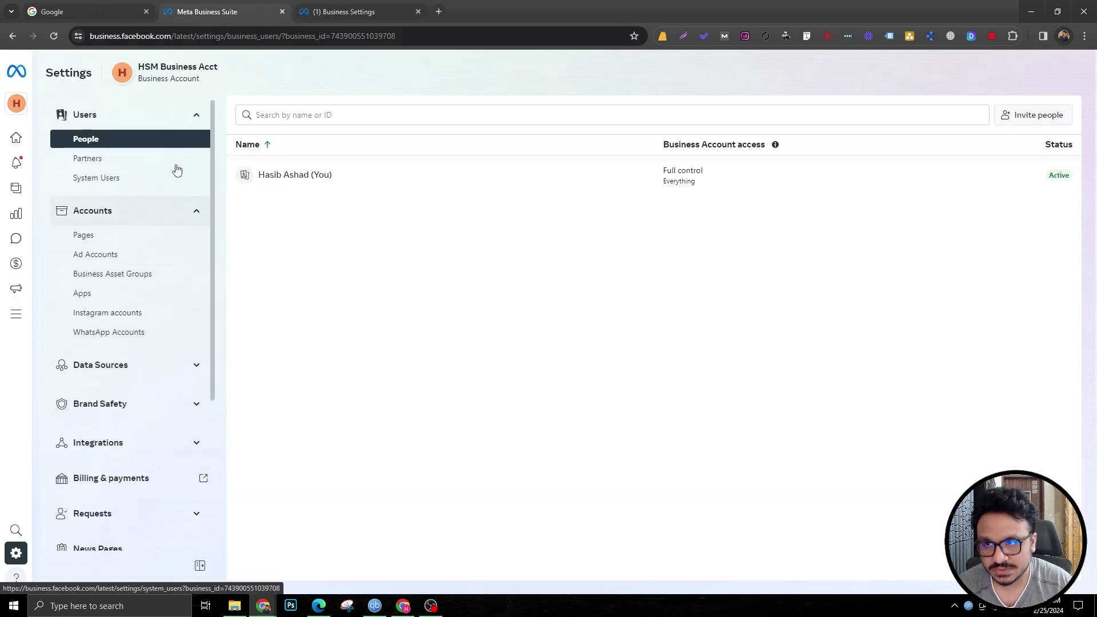
In Business Settings, view the business's Pages and open the restriction details.
click(343, 11)
scroll(103, 324, down, 2)
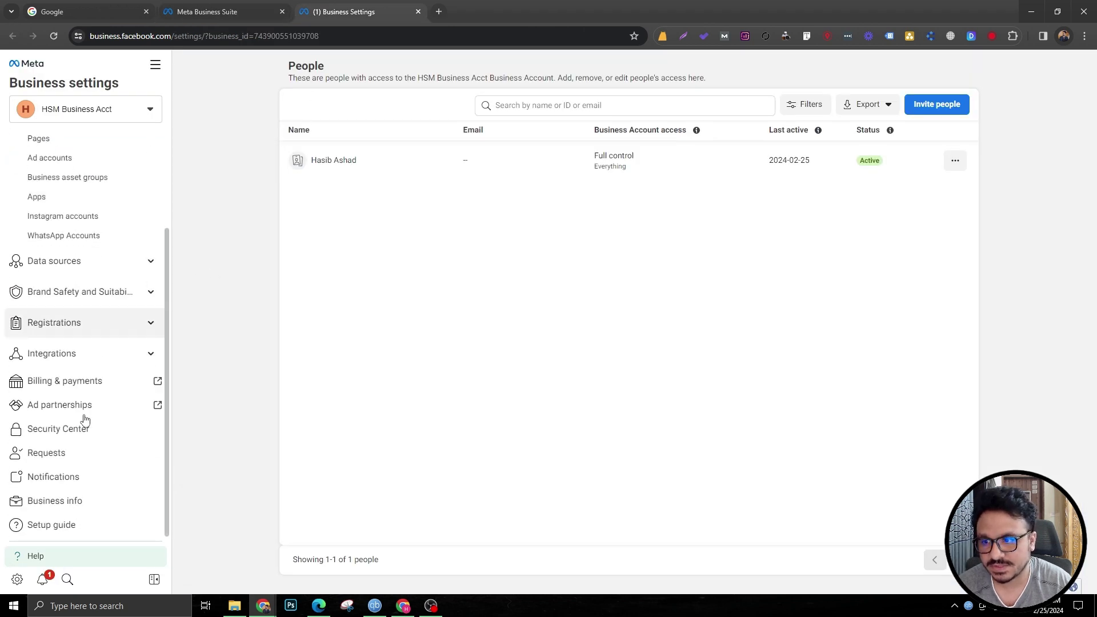
scroll(113, 355, up, 2)
click(68, 260)
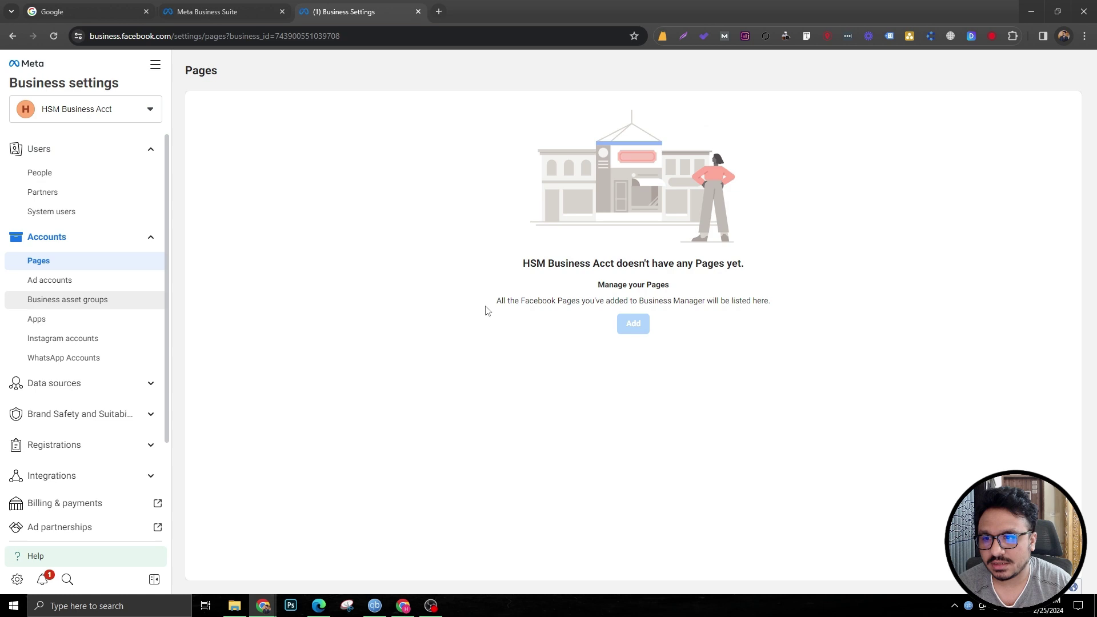
mouse_move(639, 321)
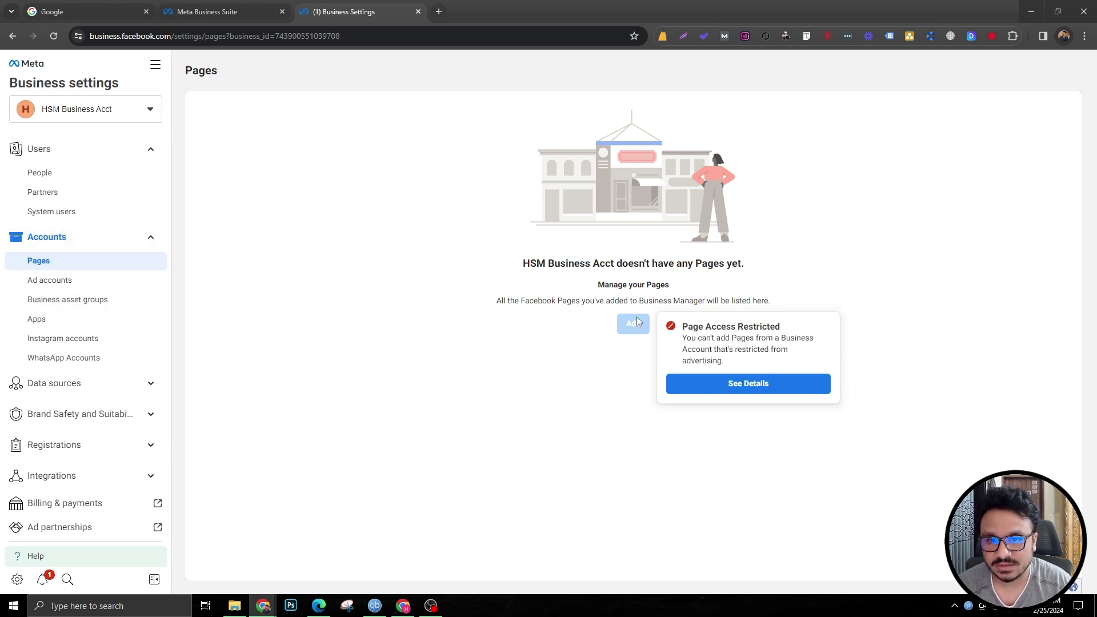
click(727, 384)
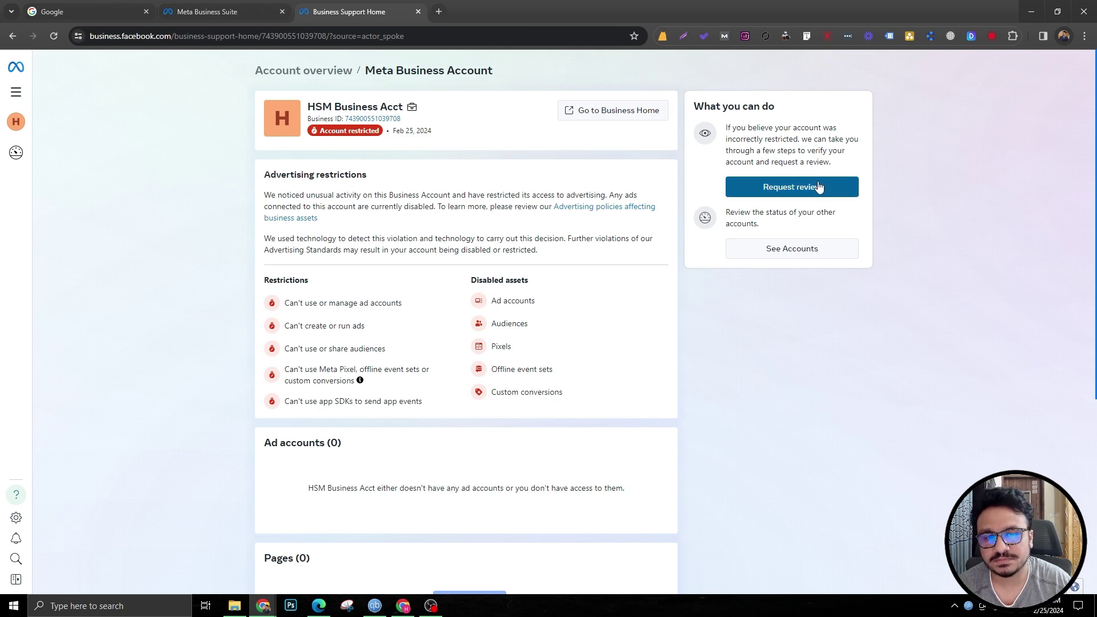
Request a review of the account restriction and pass the human verification check.
click(802, 188)
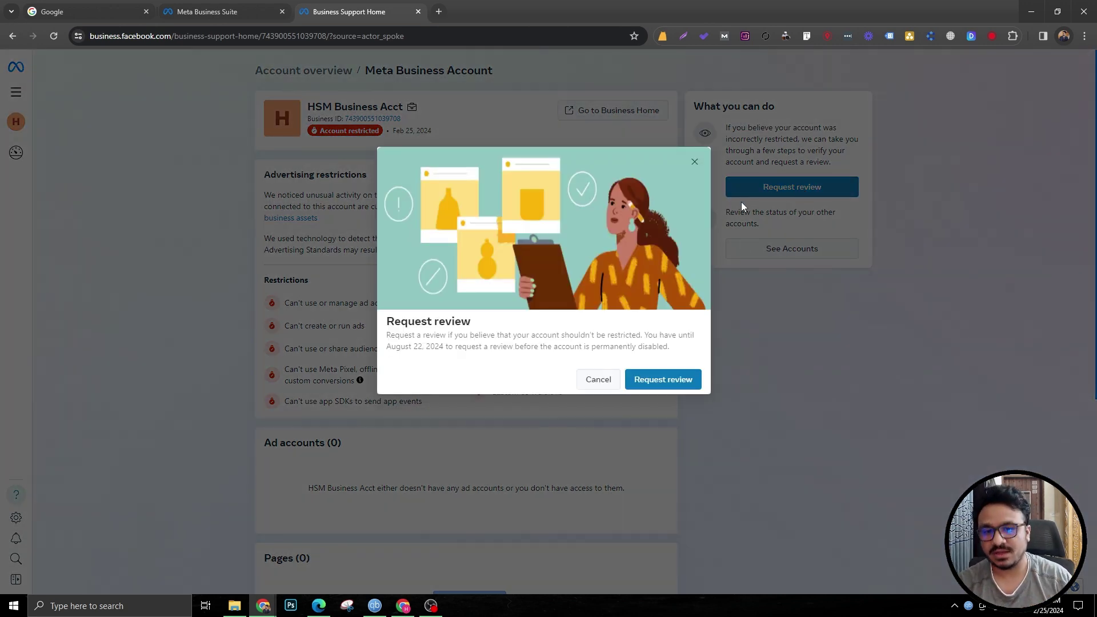
click(664, 380)
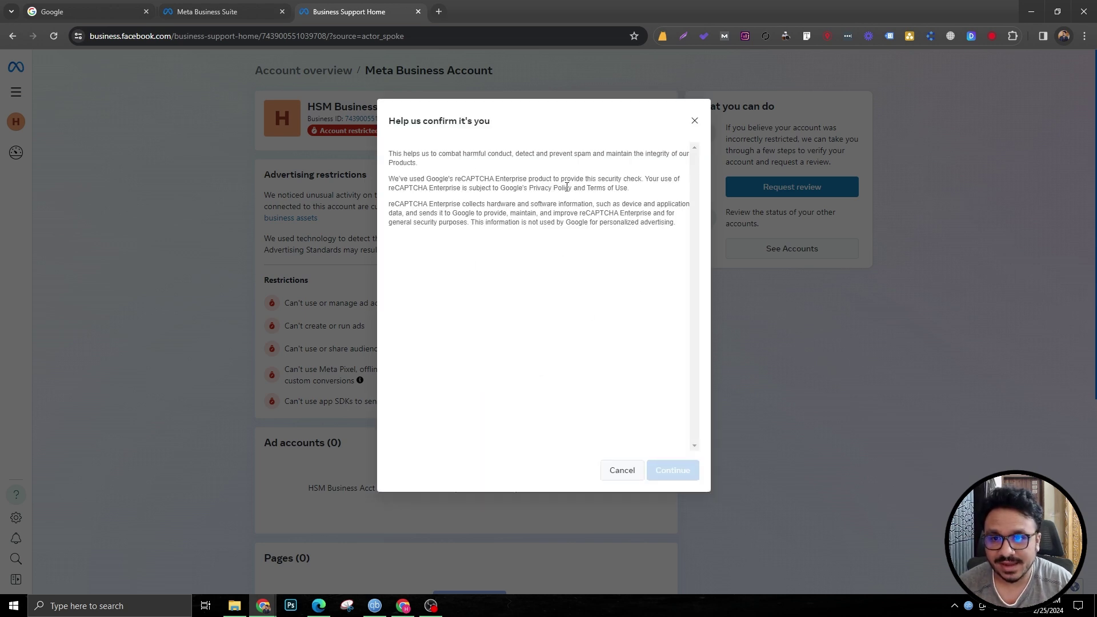
click(404, 163)
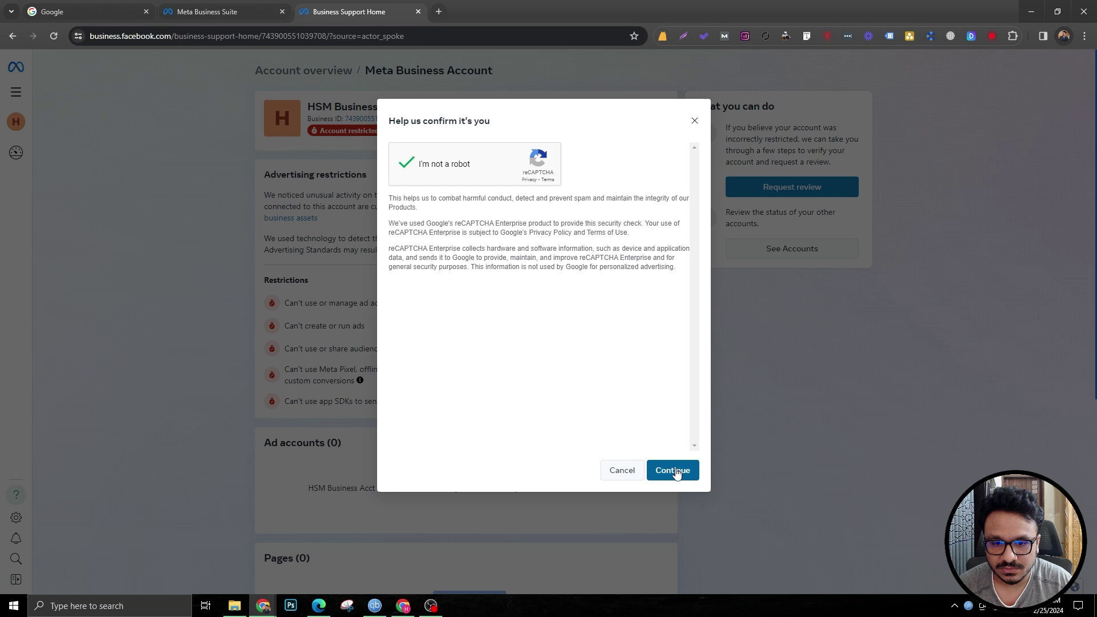
click(673, 466)
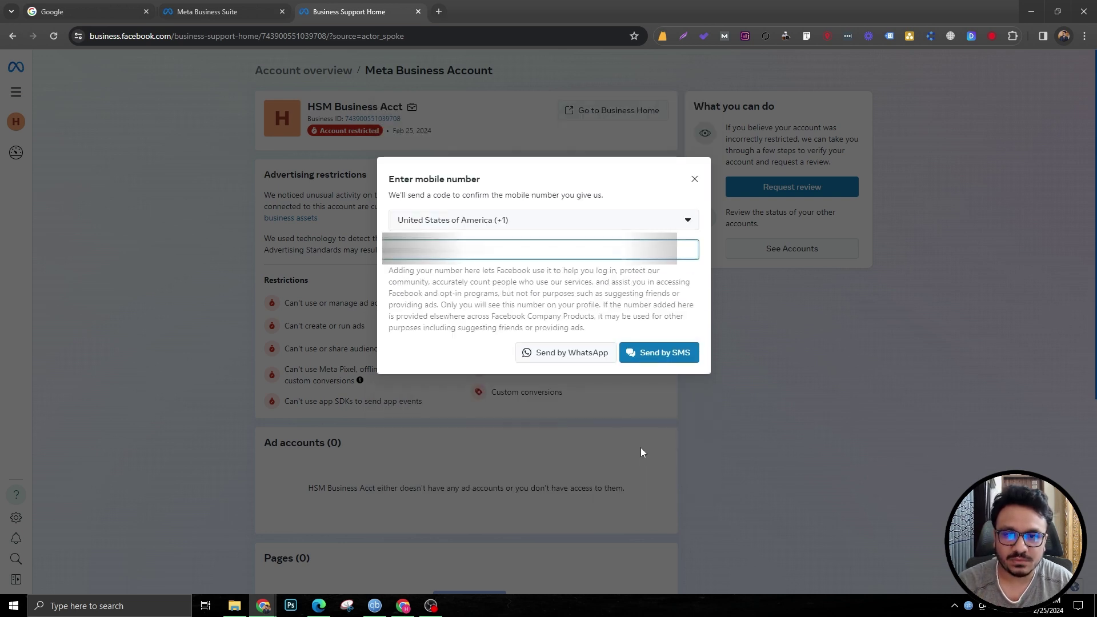
Choose Bangladesh (+880), send the confirmation code by SMS, and close the 48-hour notice.
click(523, 221)
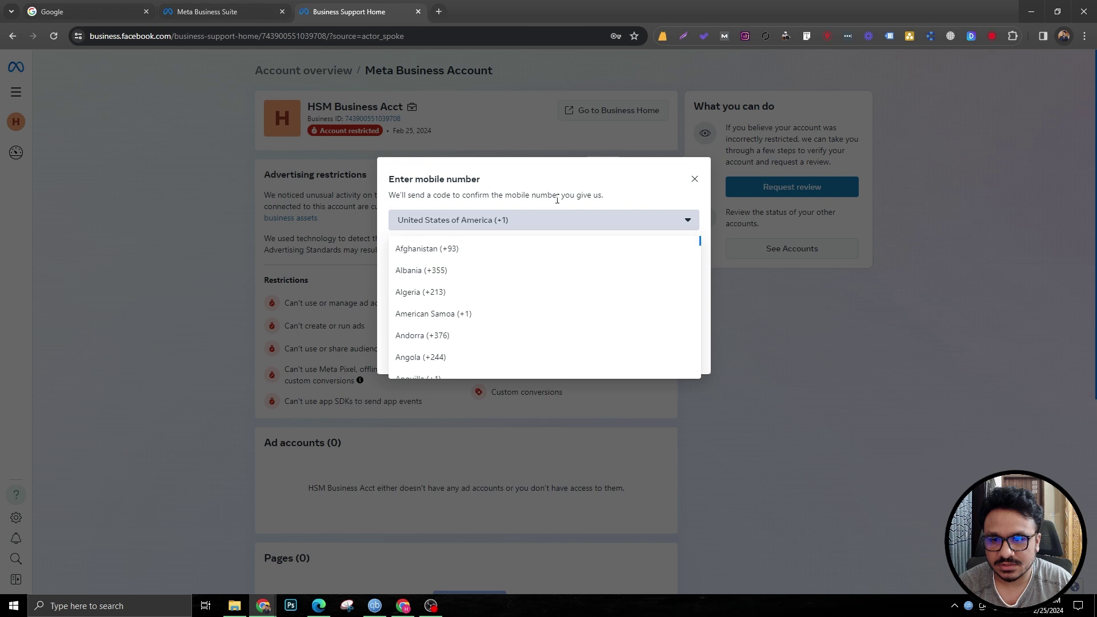
scroll(485, 299, down, 5)
click(480, 290)
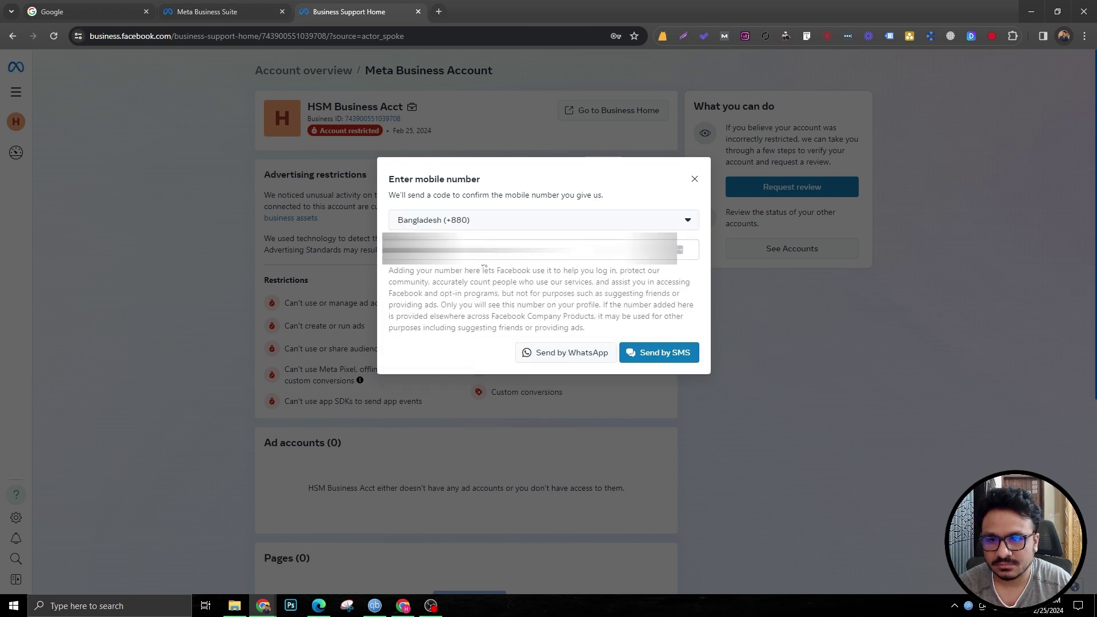
click(657, 355)
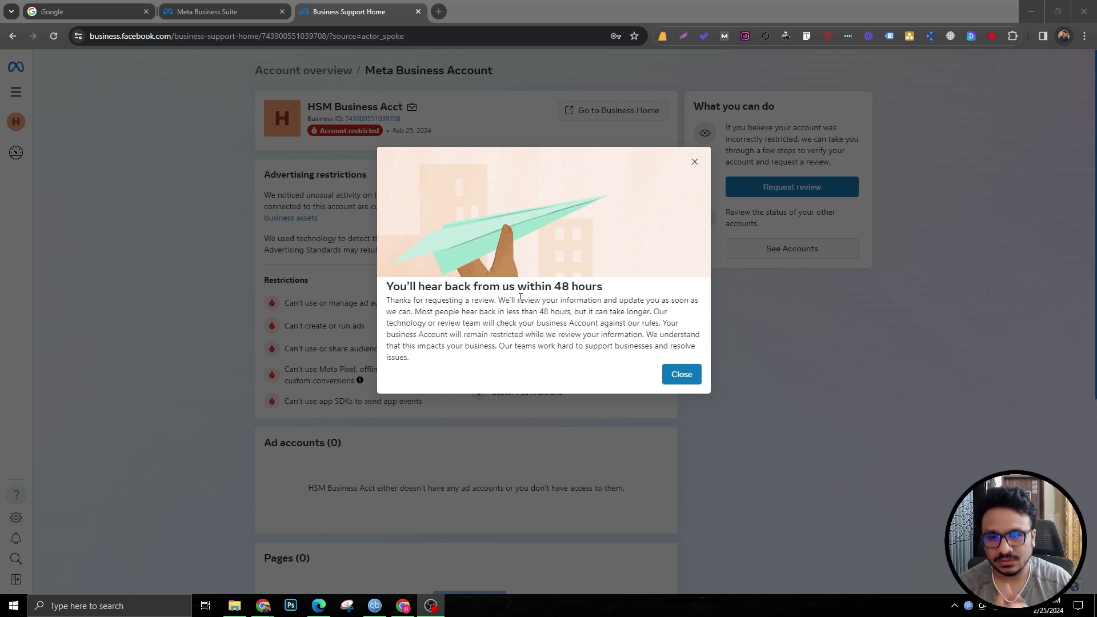
click(688, 374)
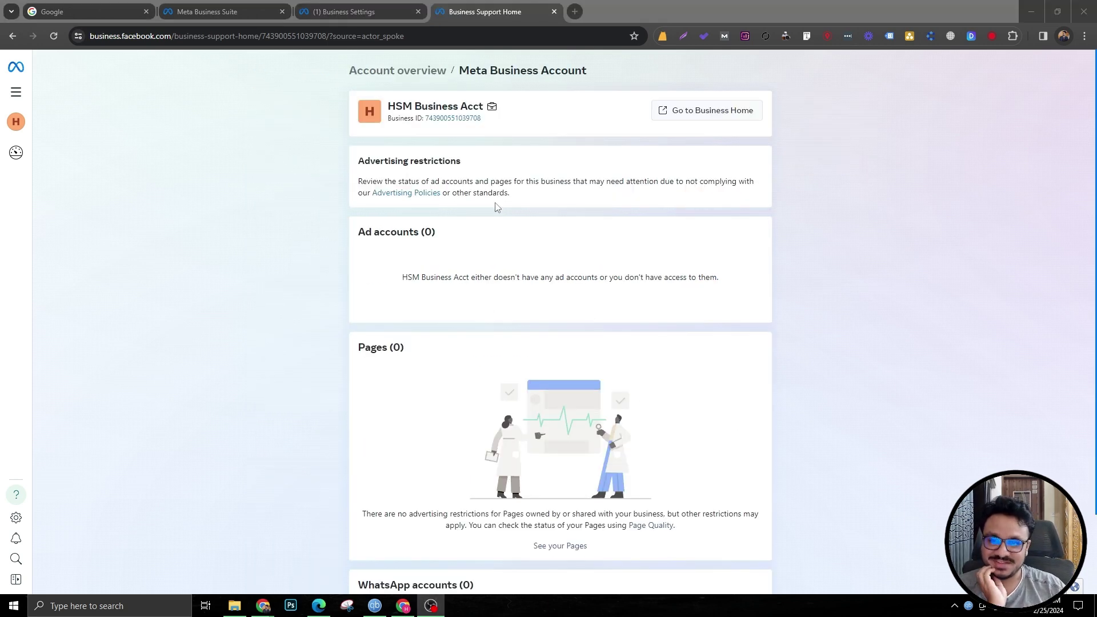
Switch between the Business Support Home and Business Settings tabs, ending on Business Settings.
click(351, 14)
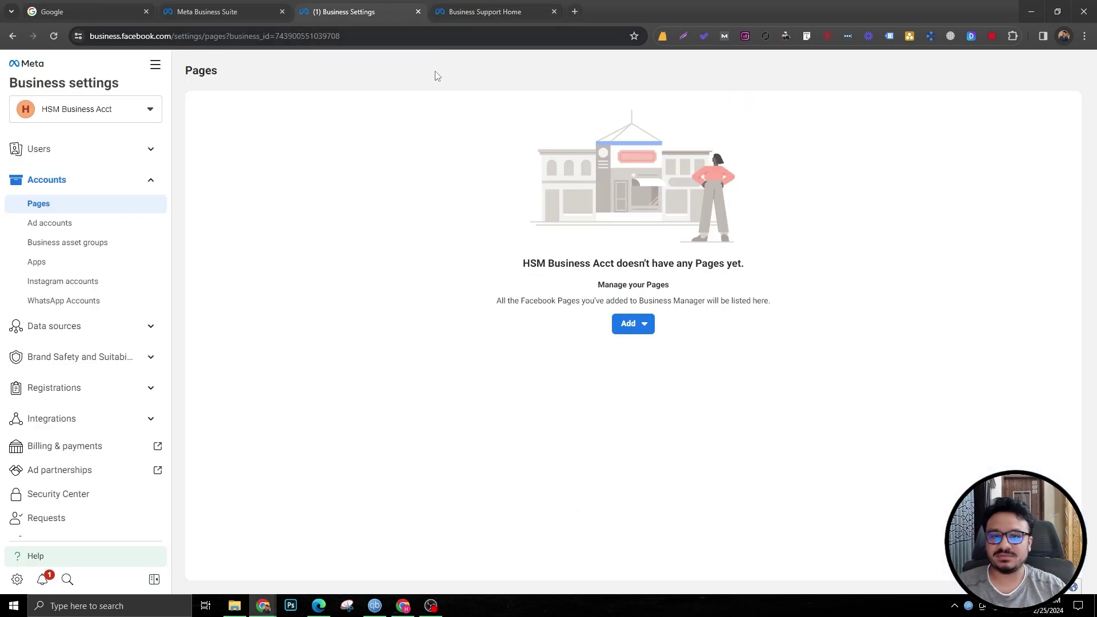
click(526, 11)
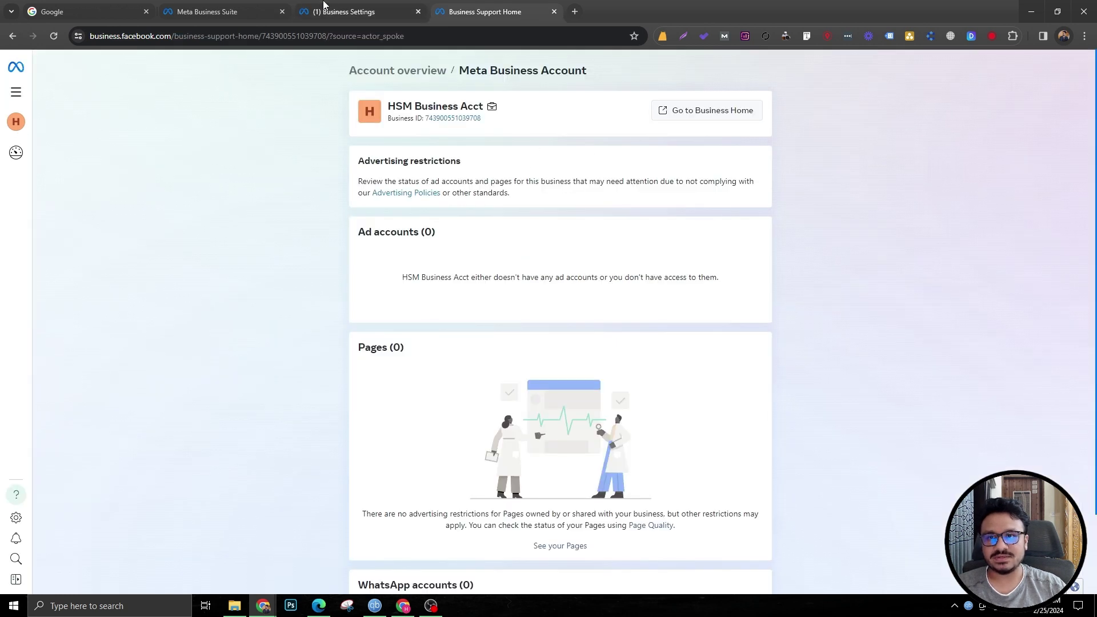
mouse_move(321, 11)
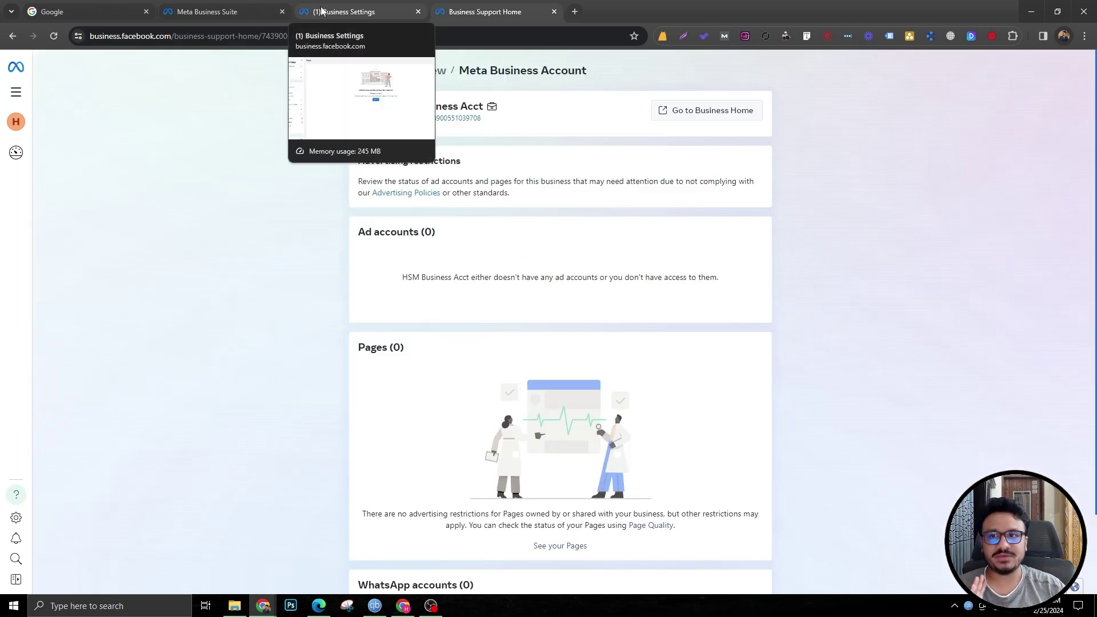
click(322, 12)
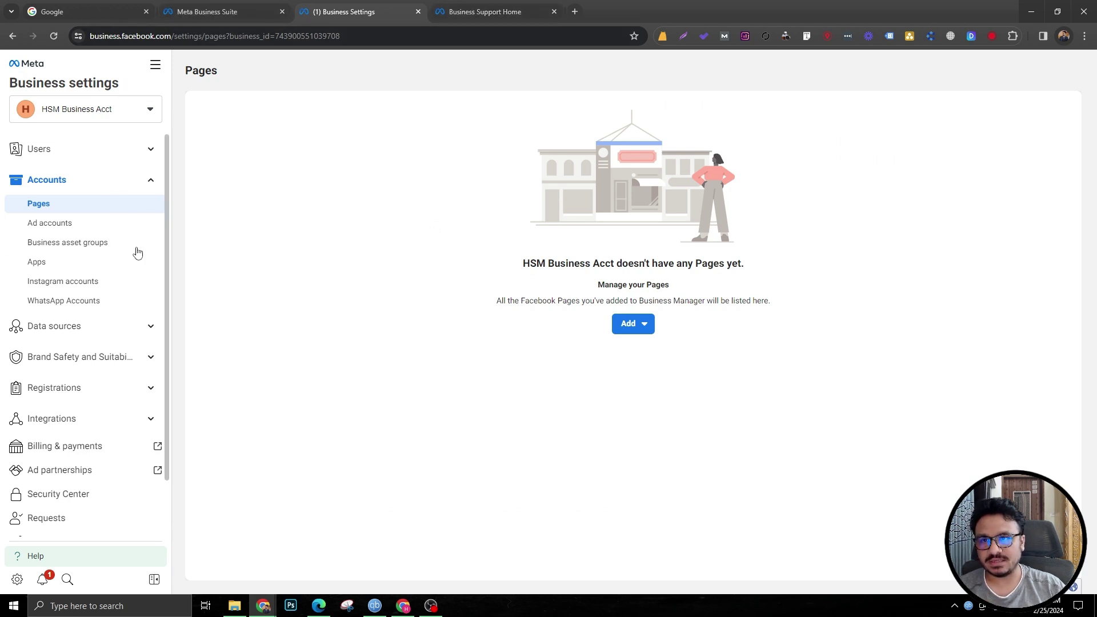
click(255, 7)
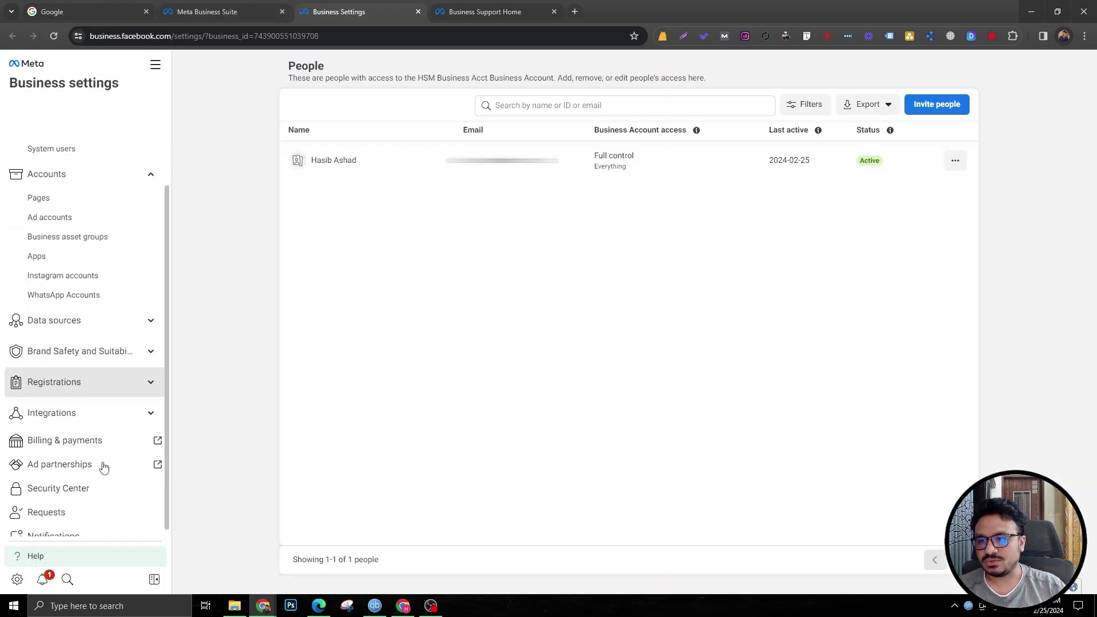
Browse Business info, then go to Pages and show the Add options for HSM Business Acct.
scroll(91, 469, down, 2)
click(70, 506)
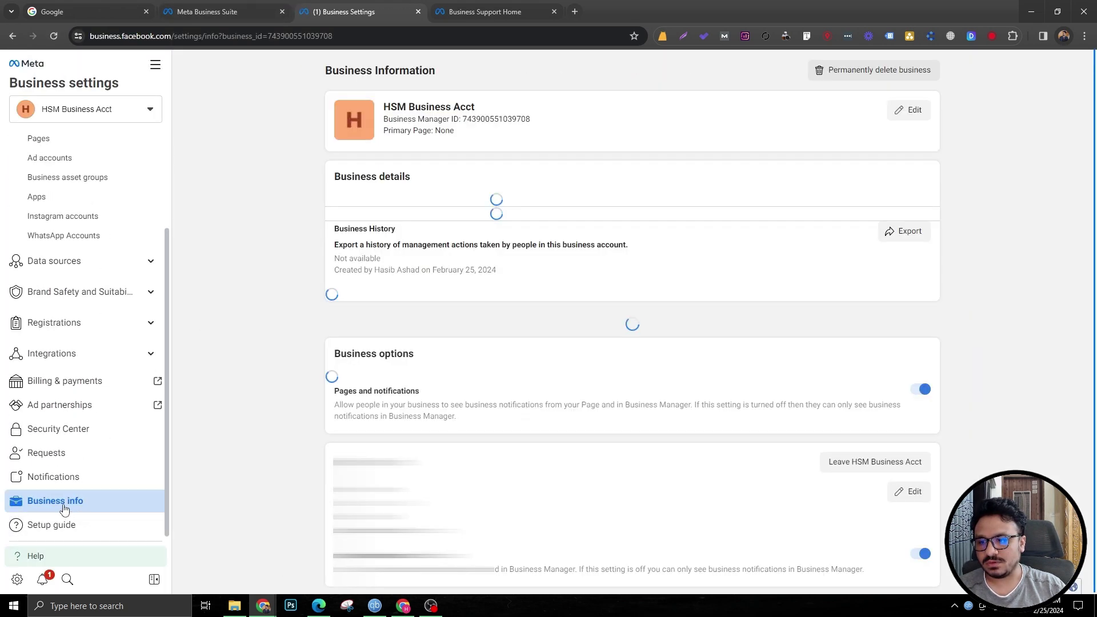
scroll(420, 380, down, 3)
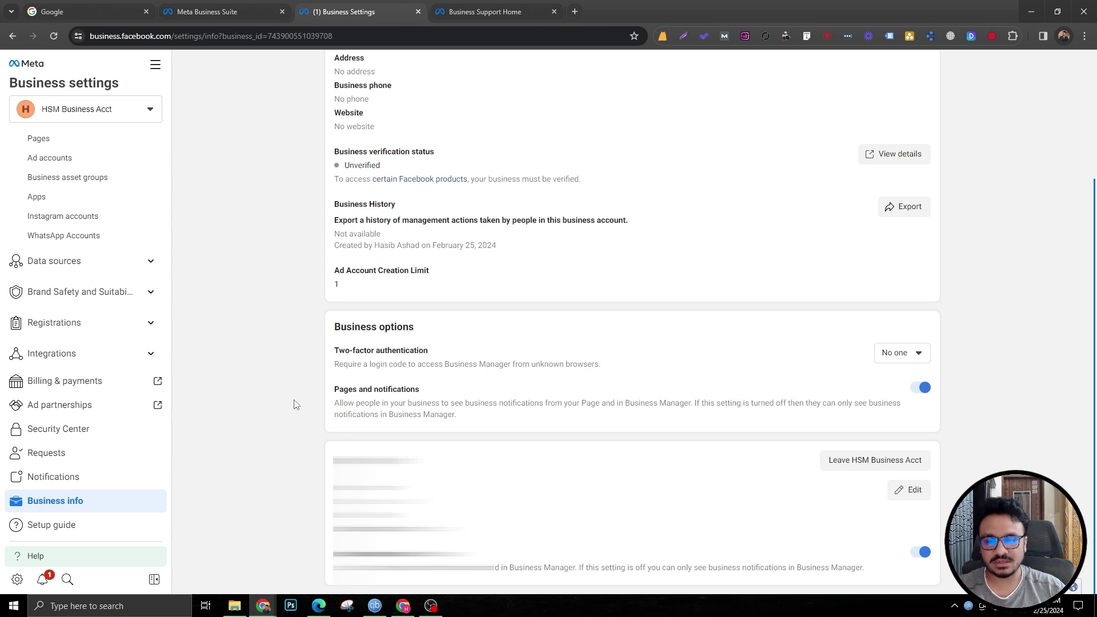
scroll(632, 320, up, 3)
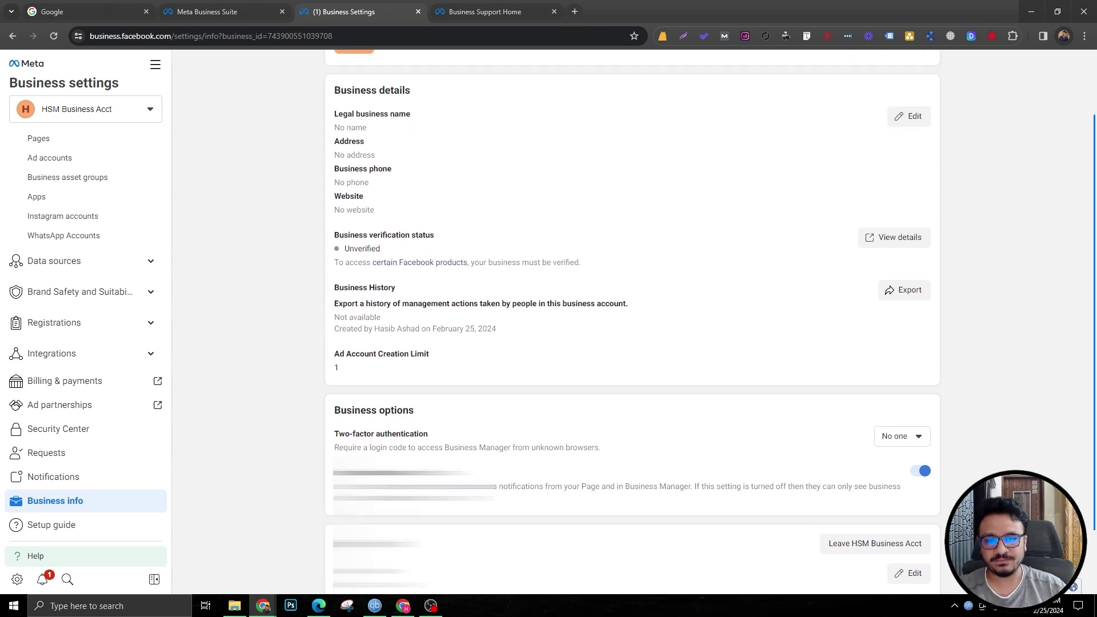
scroll(72, 152, up, 2)
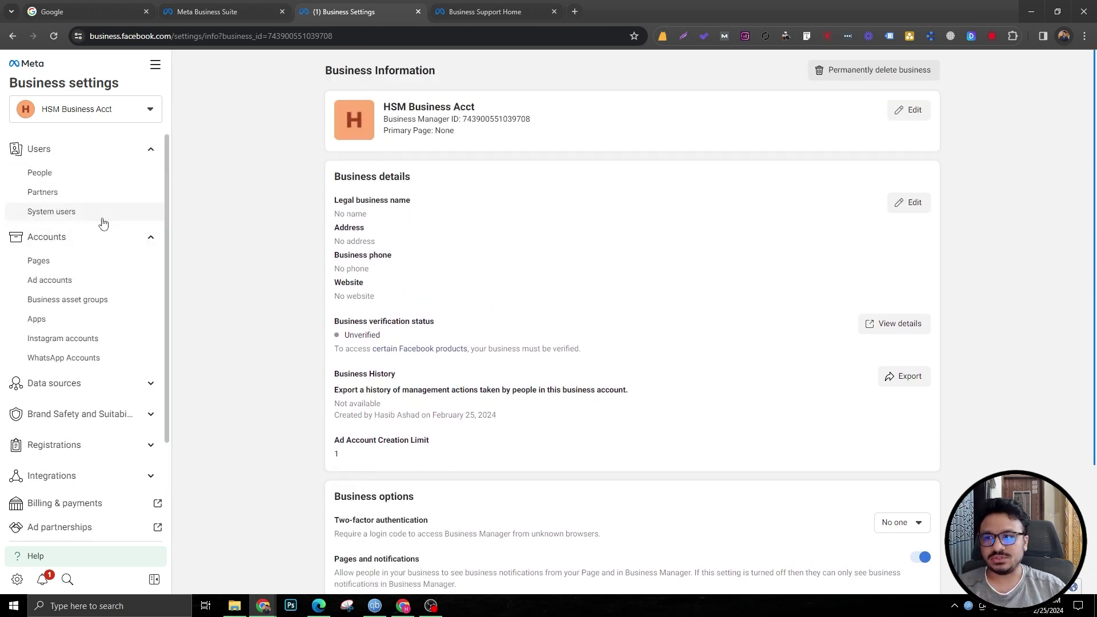
click(55, 264)
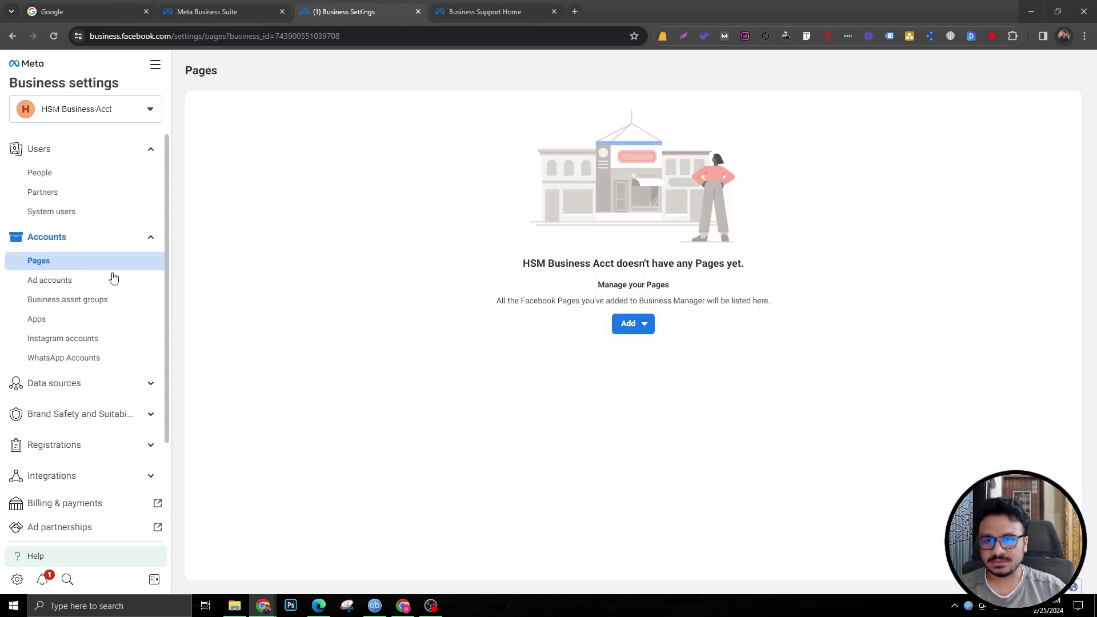
click(622, 325)
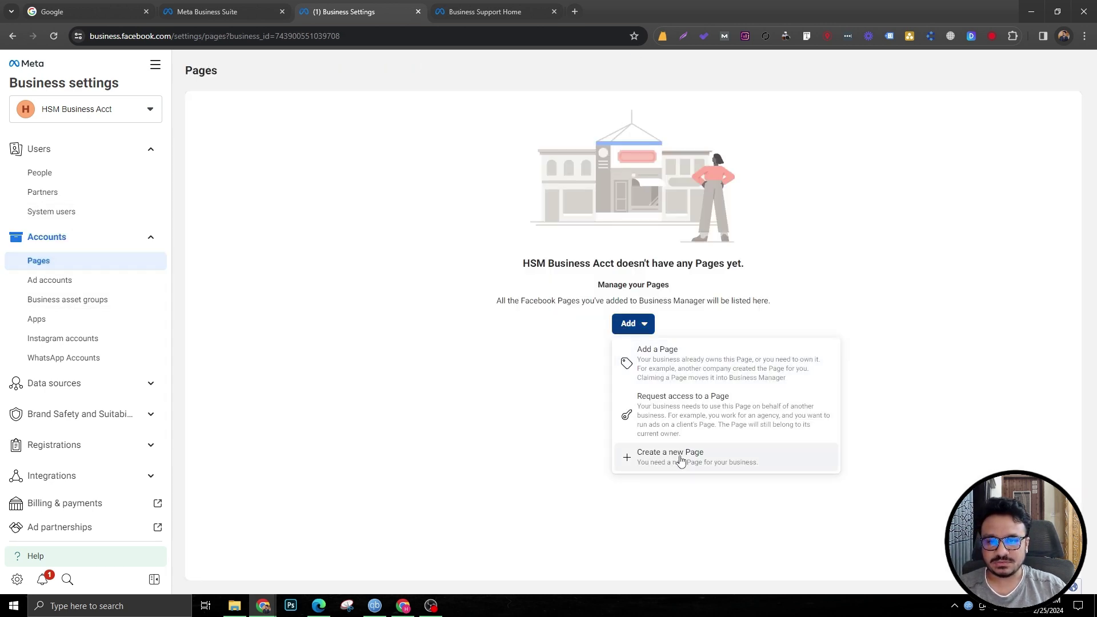
Add the existing Home Service Mastery Page by searching 'Home', then close the success message.
click(658, 365)
click(517, 273)
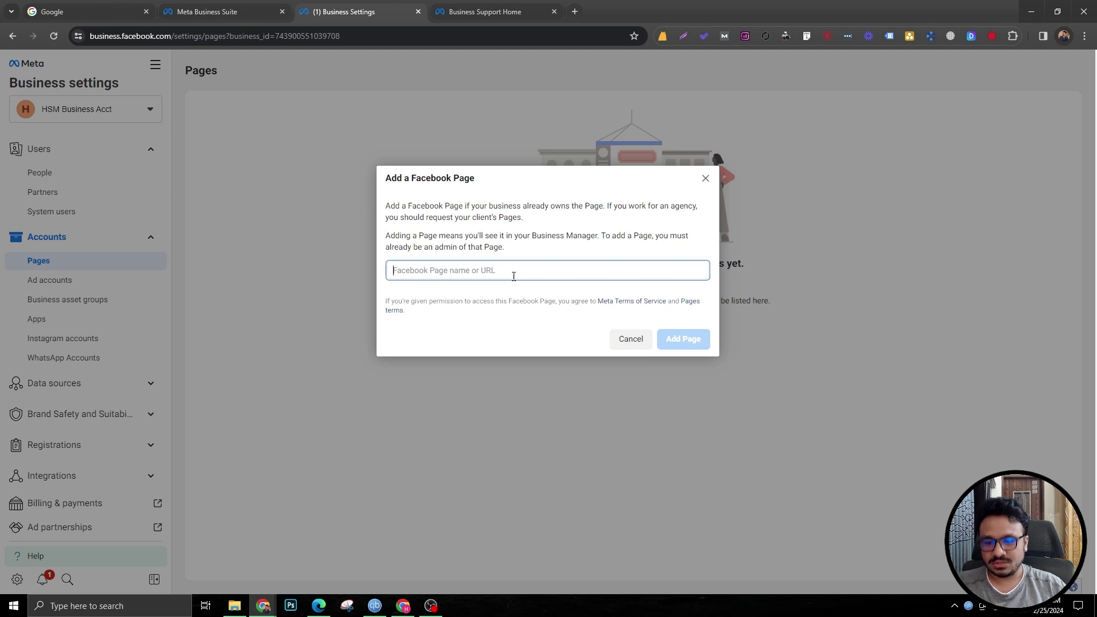
text(Home)
click(515, 303)
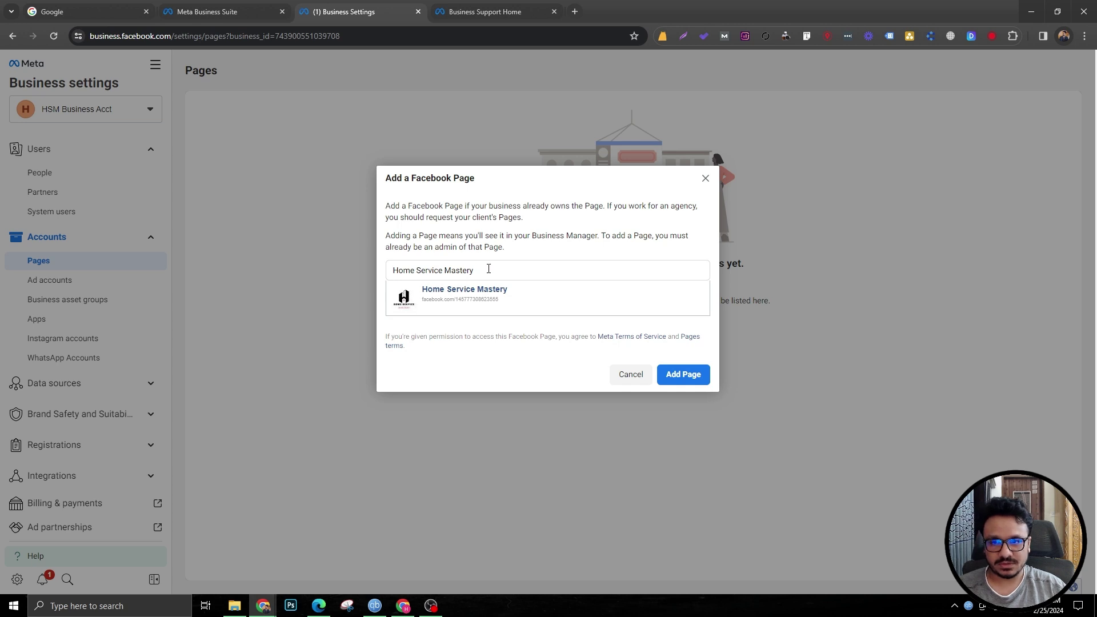
click(672, 379)
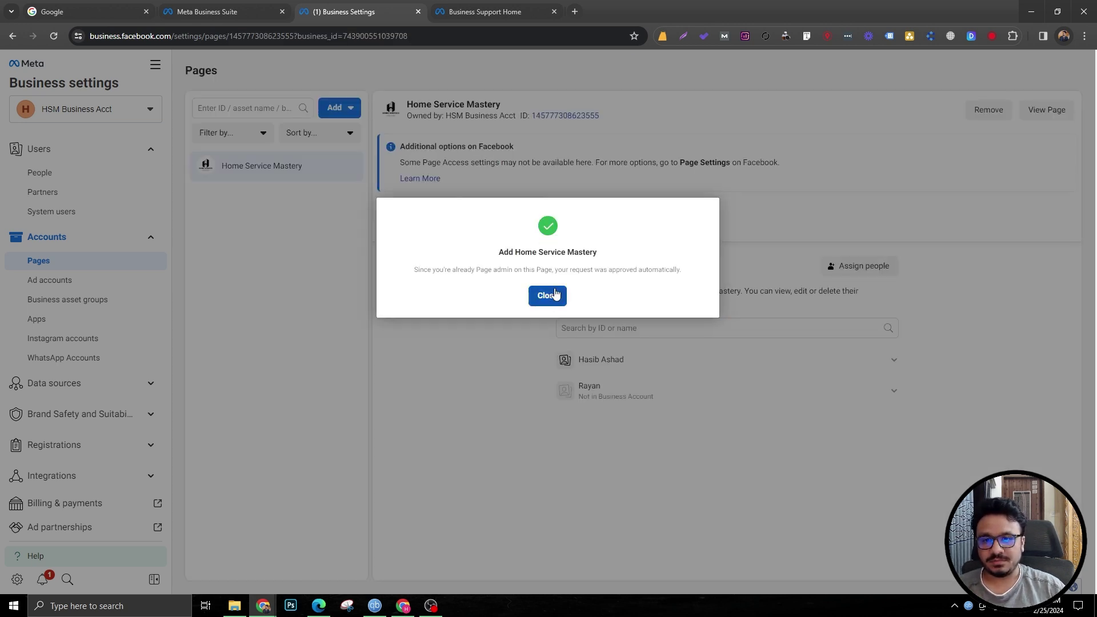
click(550, 296)
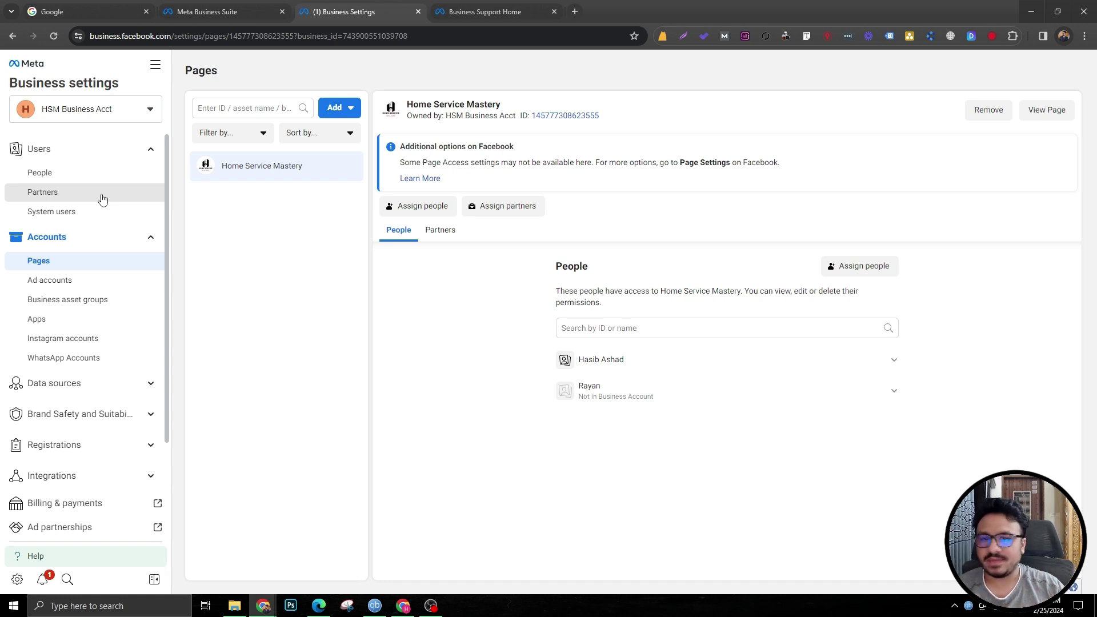
Try connecting an Instagram account to HSM Business Acct by logging in and adding it.
click(82, 291)
click(57, 345)
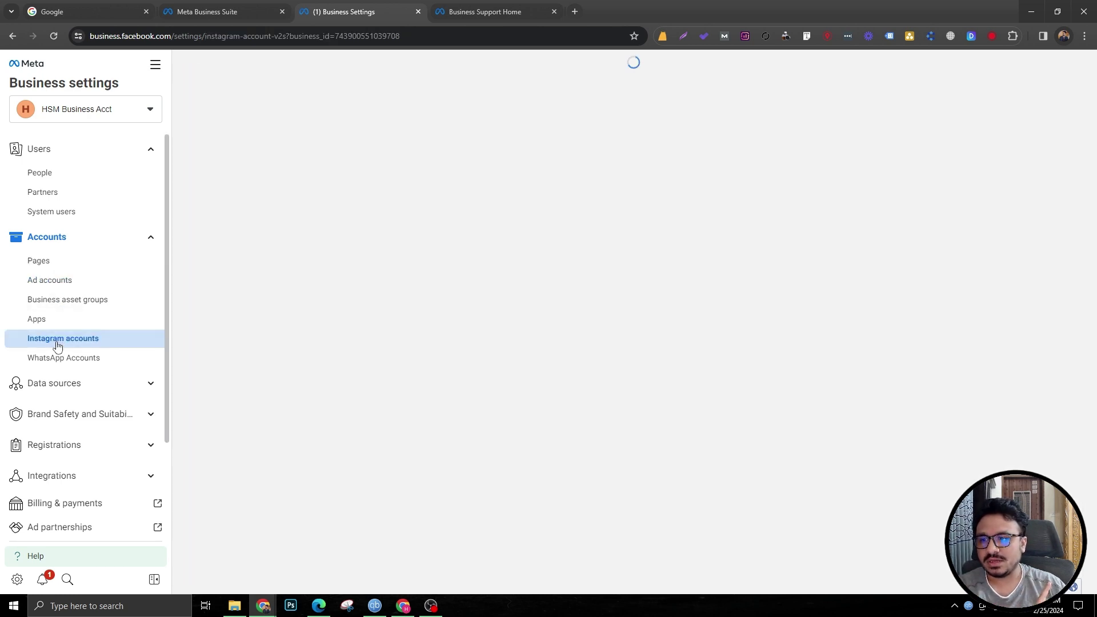
click(634, 335)
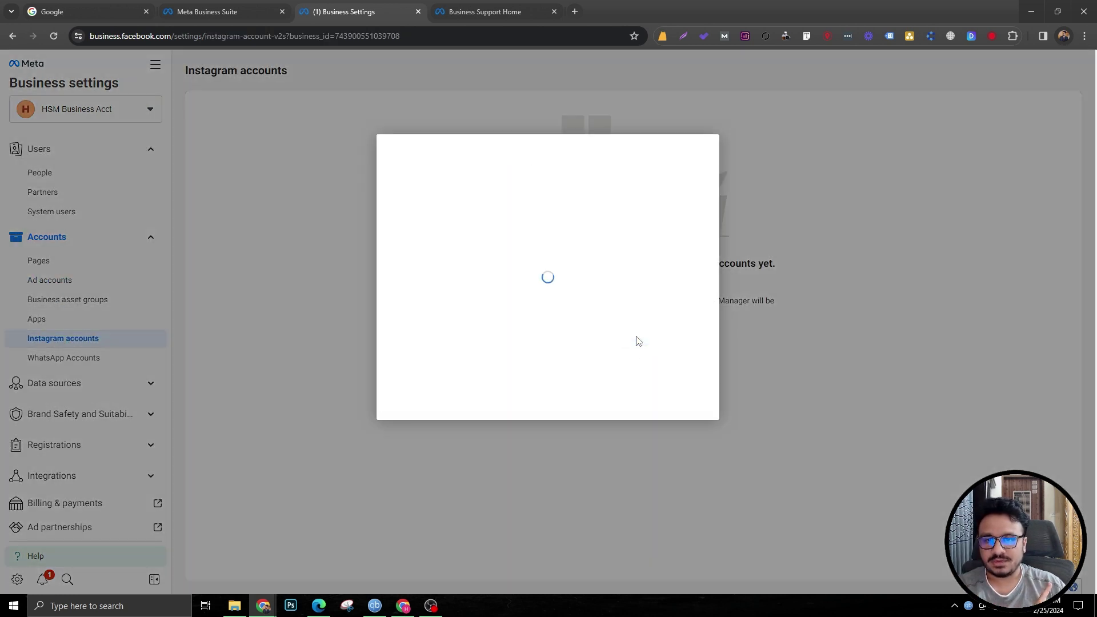
click(547, 406)
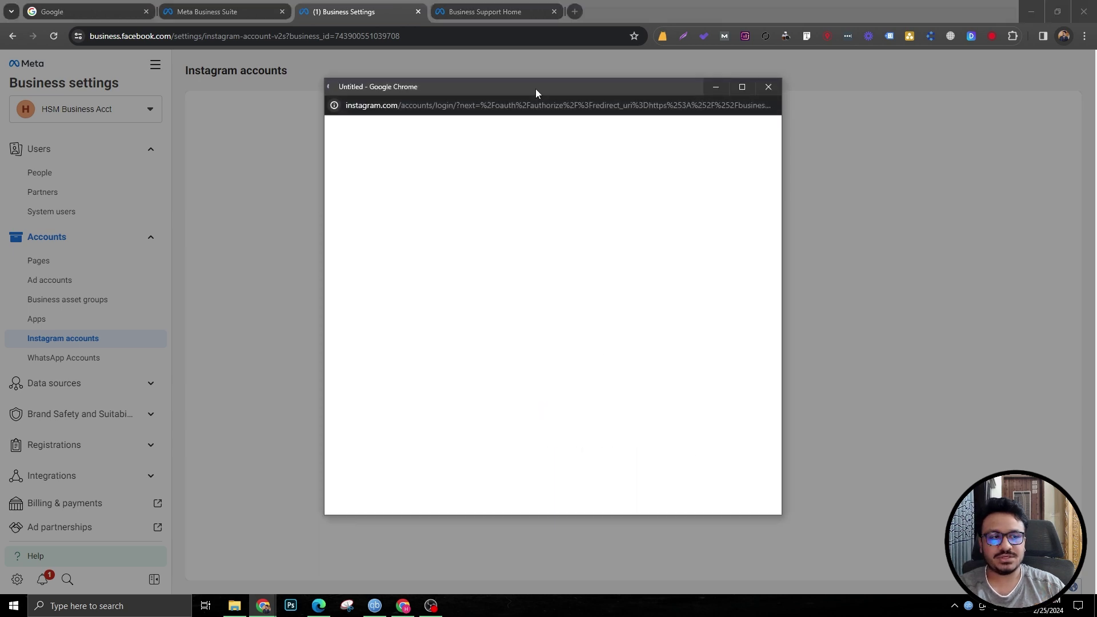
drag(536, 91, 605, 131)
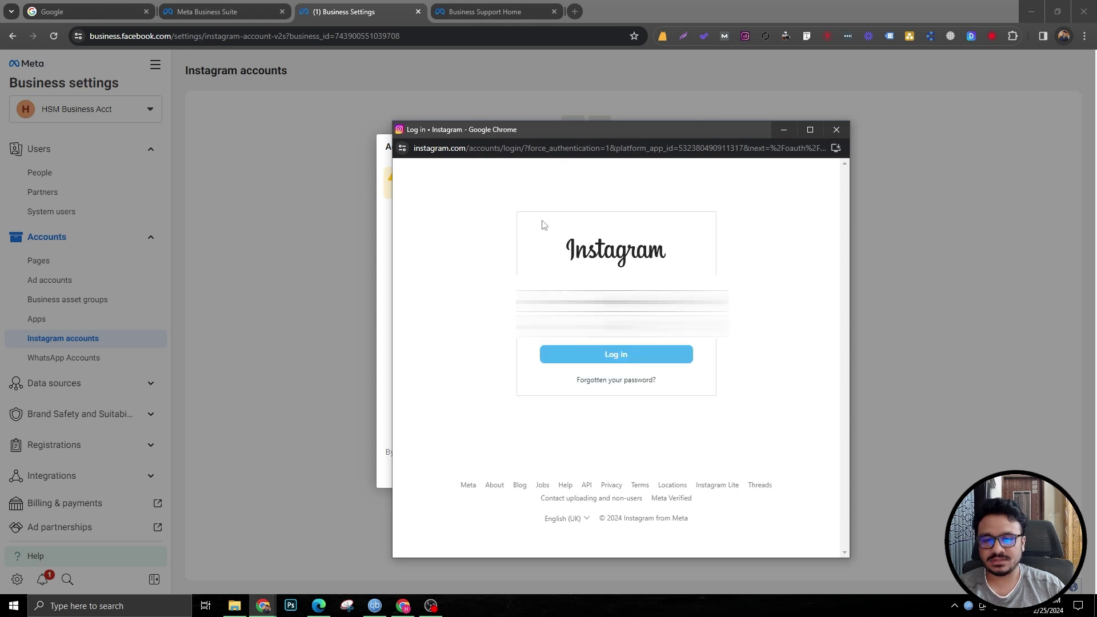
click(620, 356)
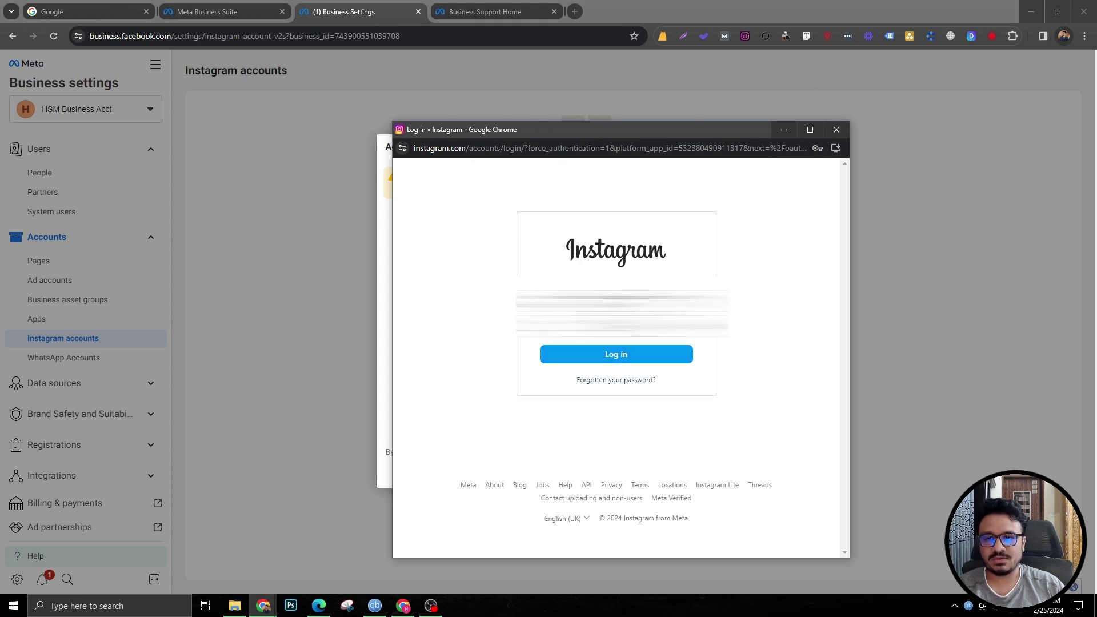
click(639, 357)
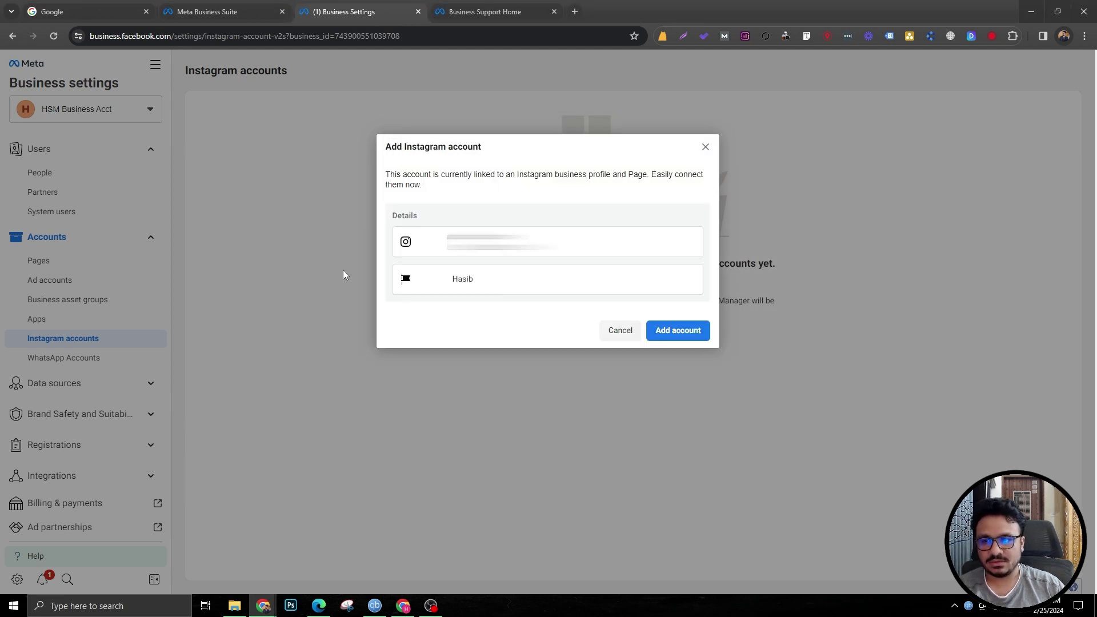
click(693, 331)
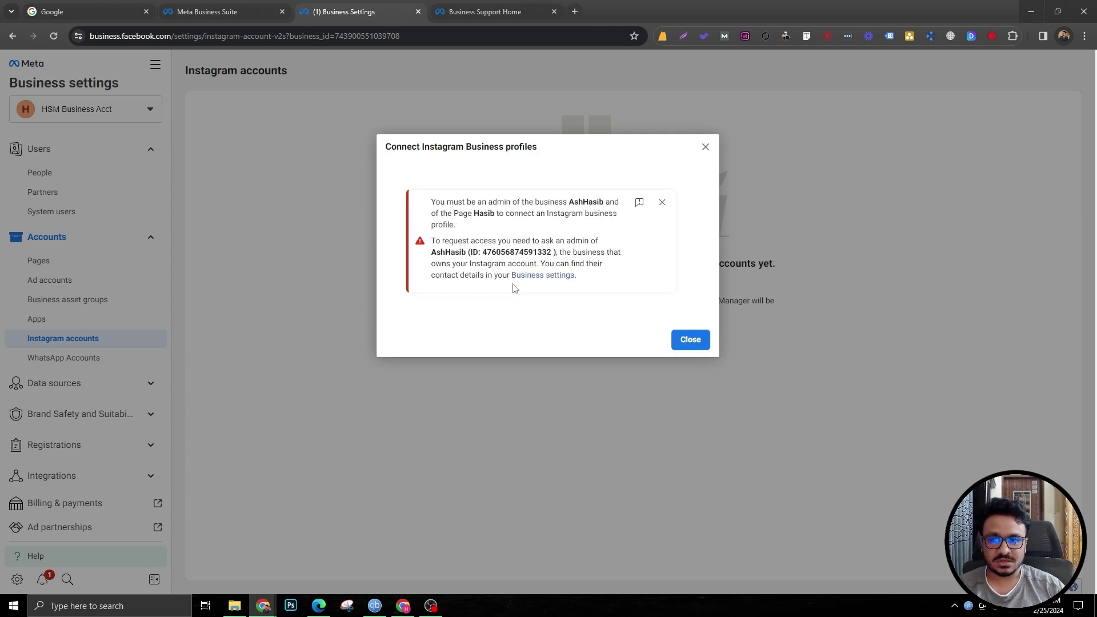
Dismiss the admin-permission error, retry the Instagram connection, and close the dialog.
key(Escape)
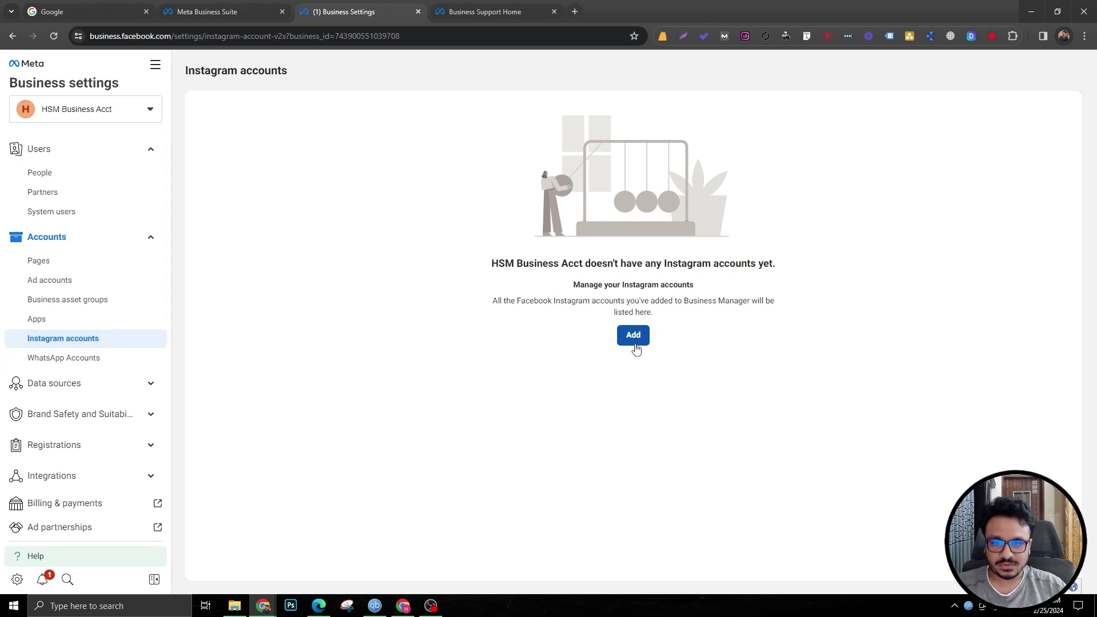
click(625, 332)
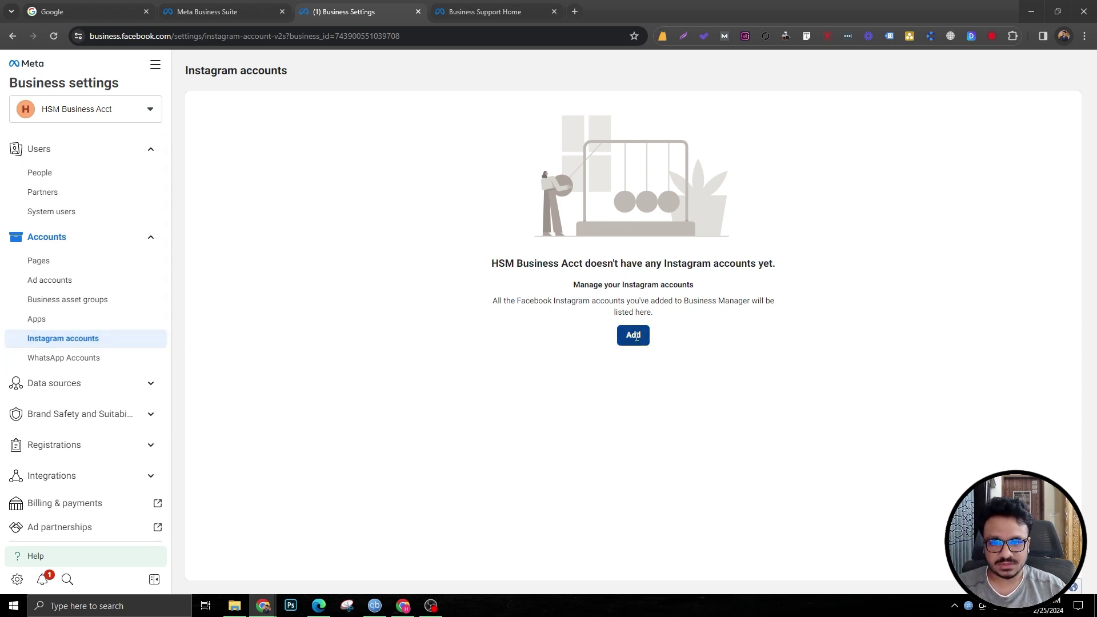
click(578, 383)
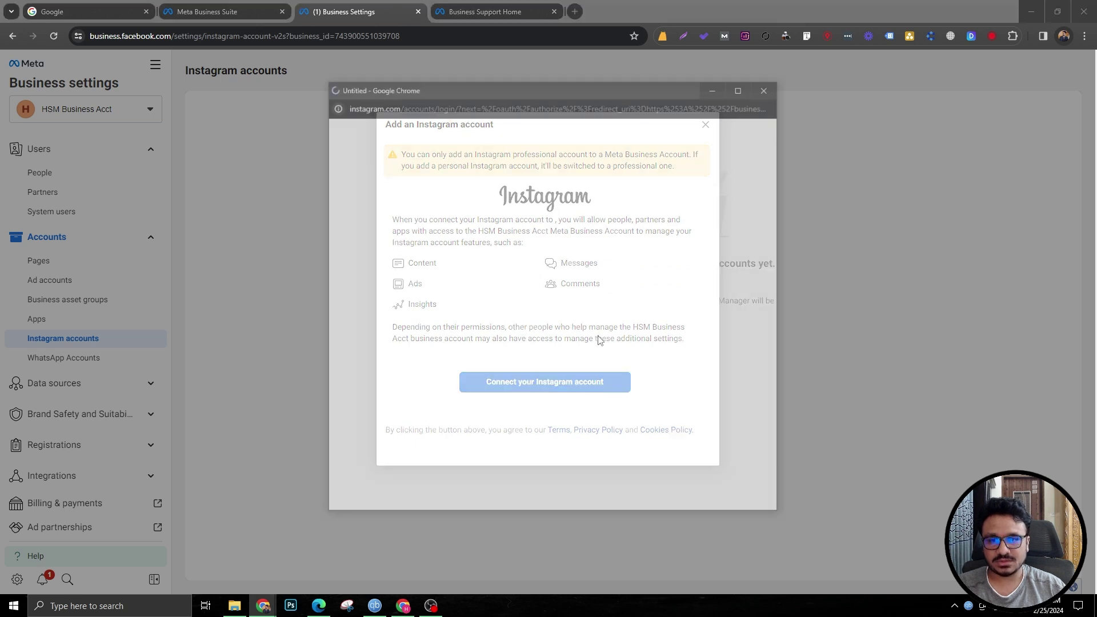
click(708, 125)
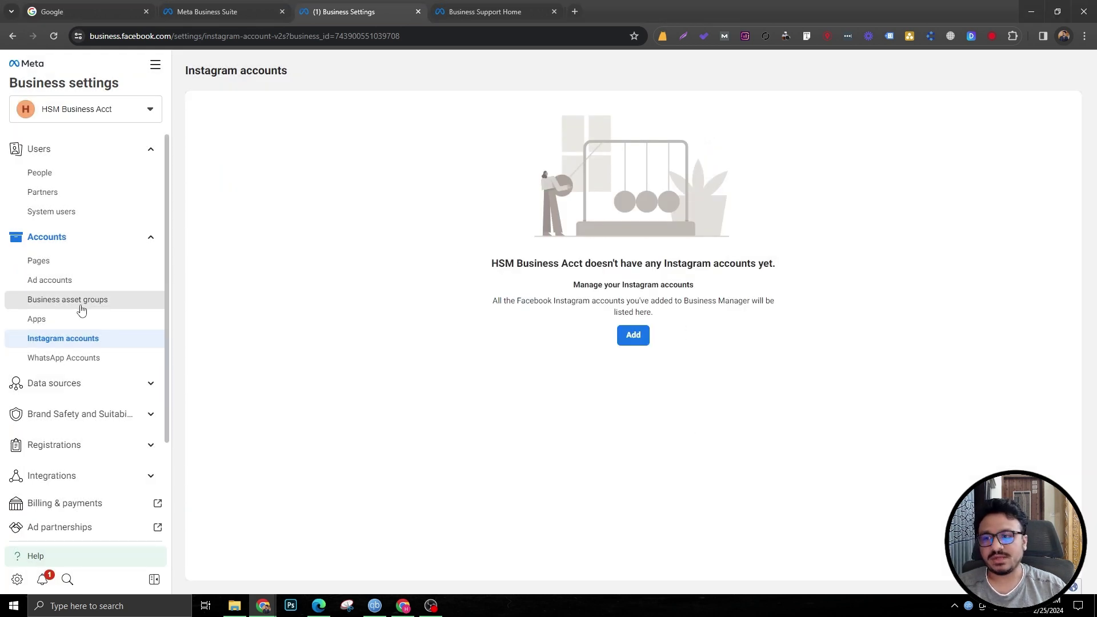
Start creating a new ad account named 'HSM Ad Acct'.
click(53, 284)
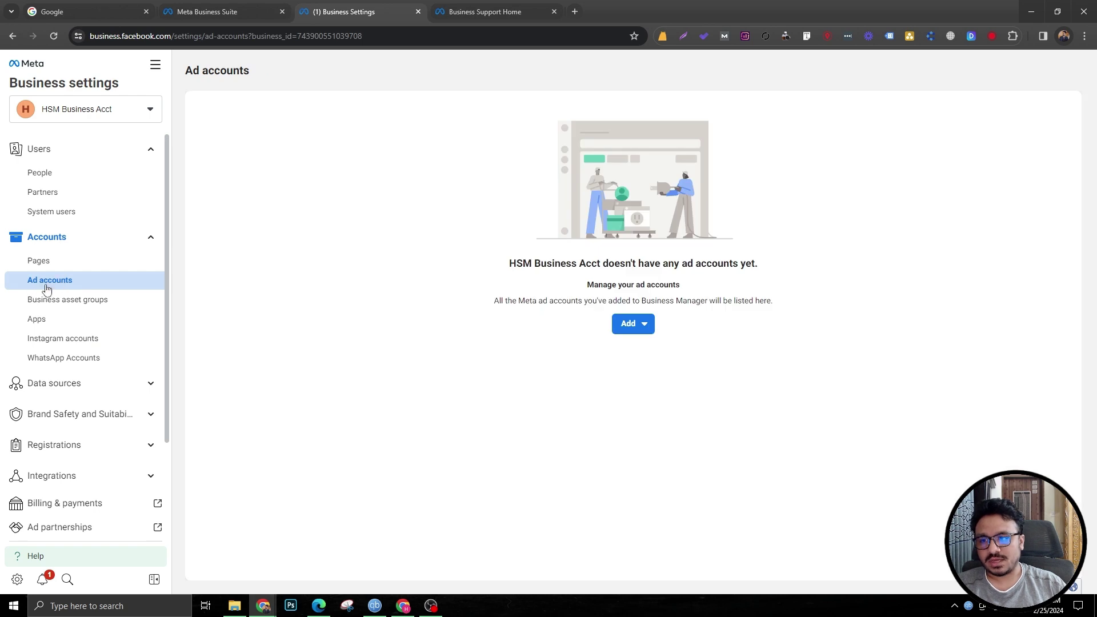
click(638, 334)
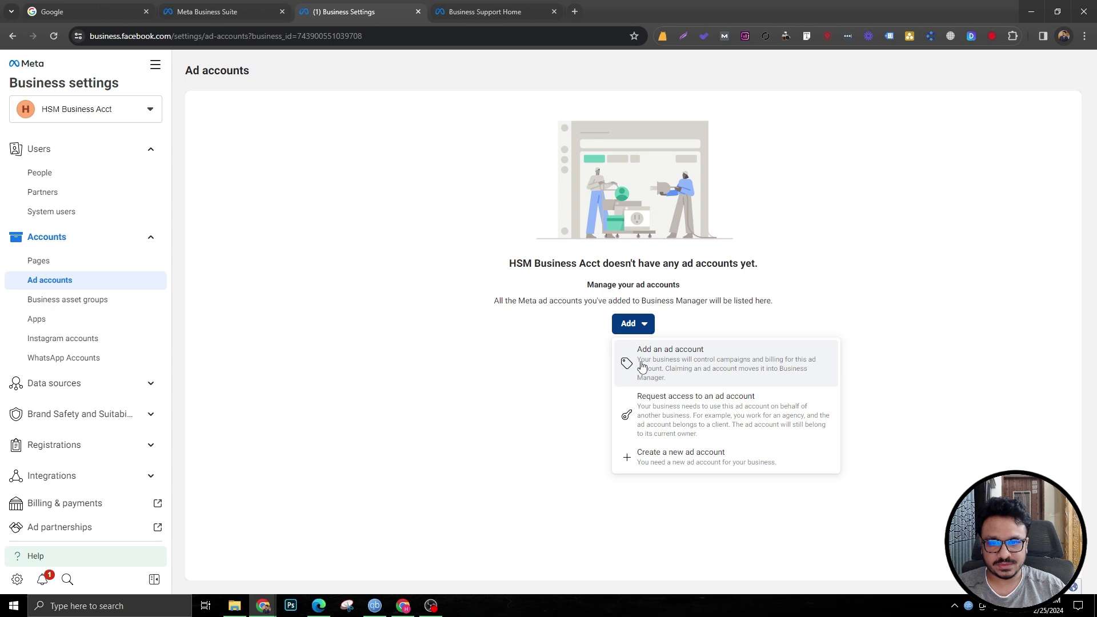
click(659, 462)
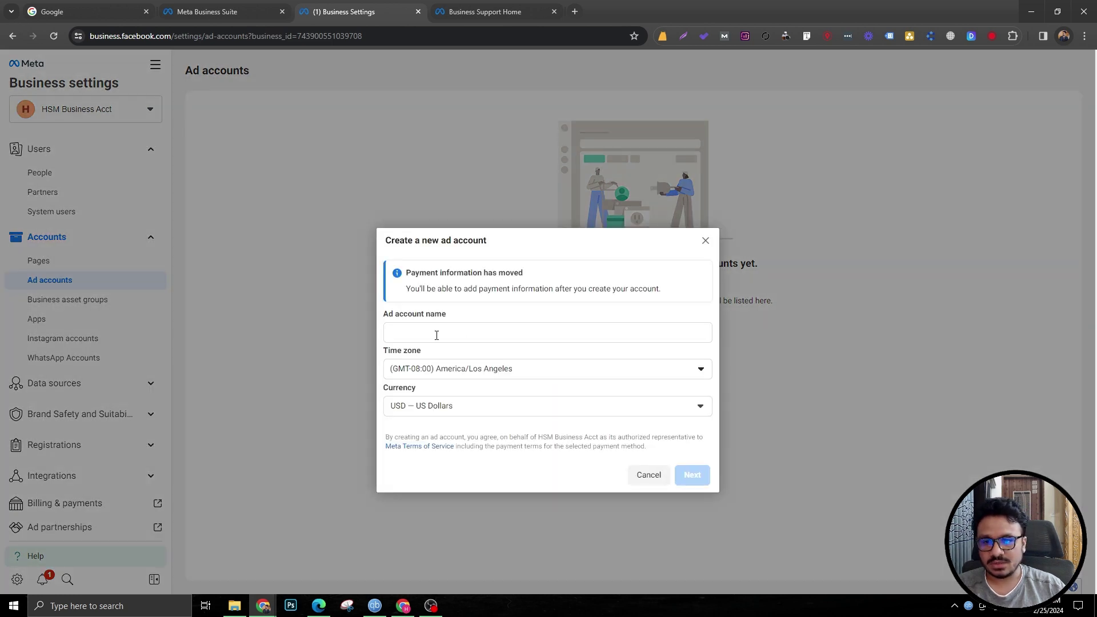
click(437, 336)
text(HSM Ad Acct)
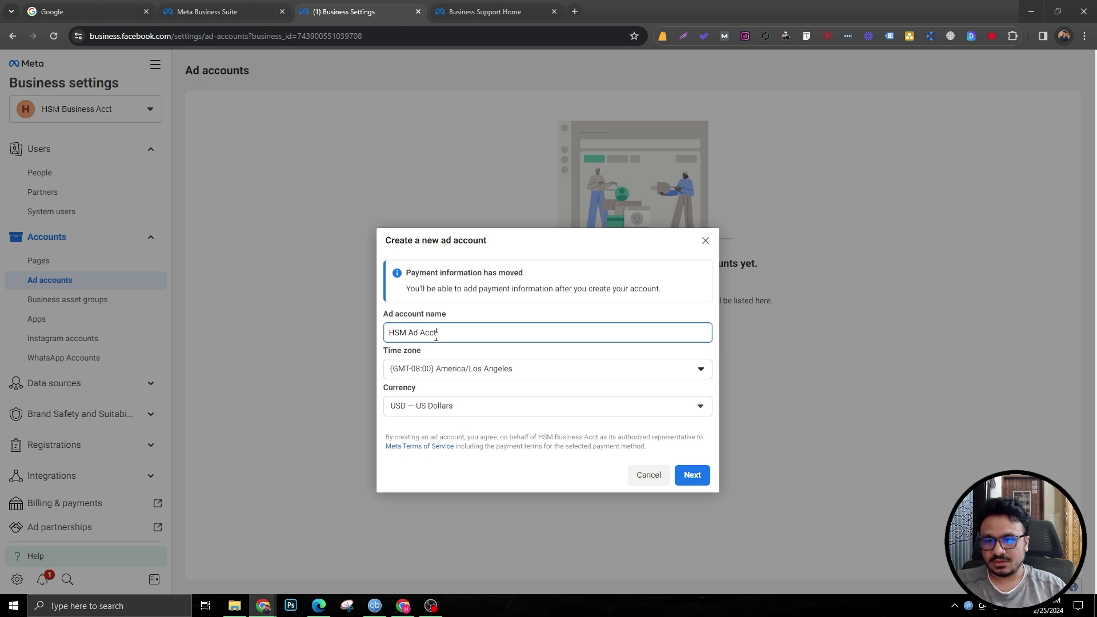
Set the ad account time zone to GMT+06 Asia/Dhaka and currency to Bangladeshi Taka.
click(461, 377)
scroll(560, 235, down, 12)
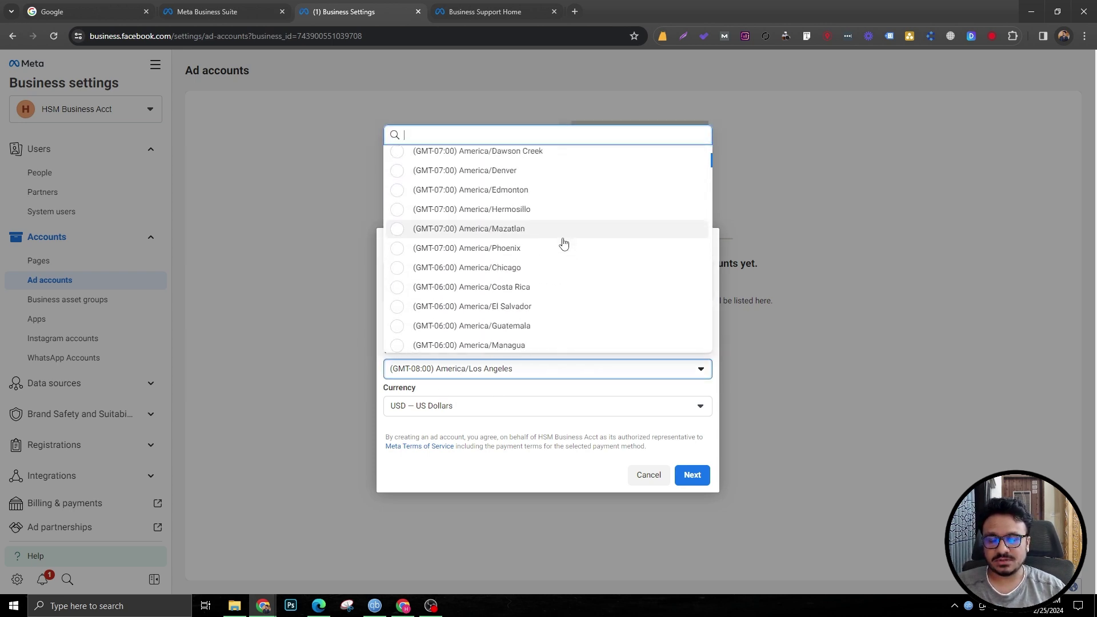
scroll(557, 246, down, 3)
text(GM)
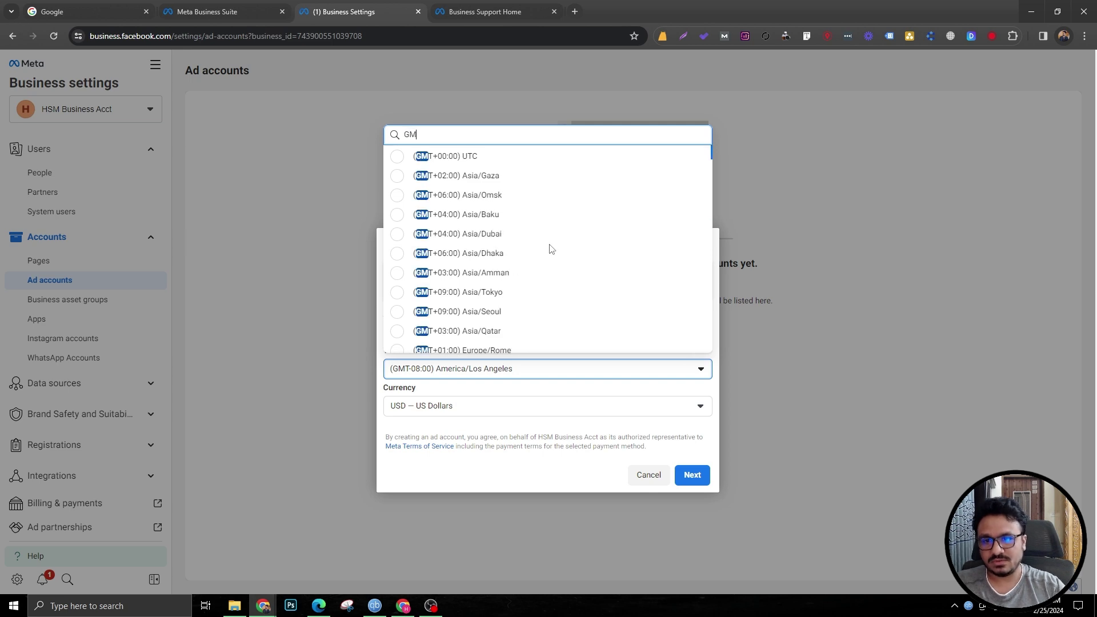
text(T+)
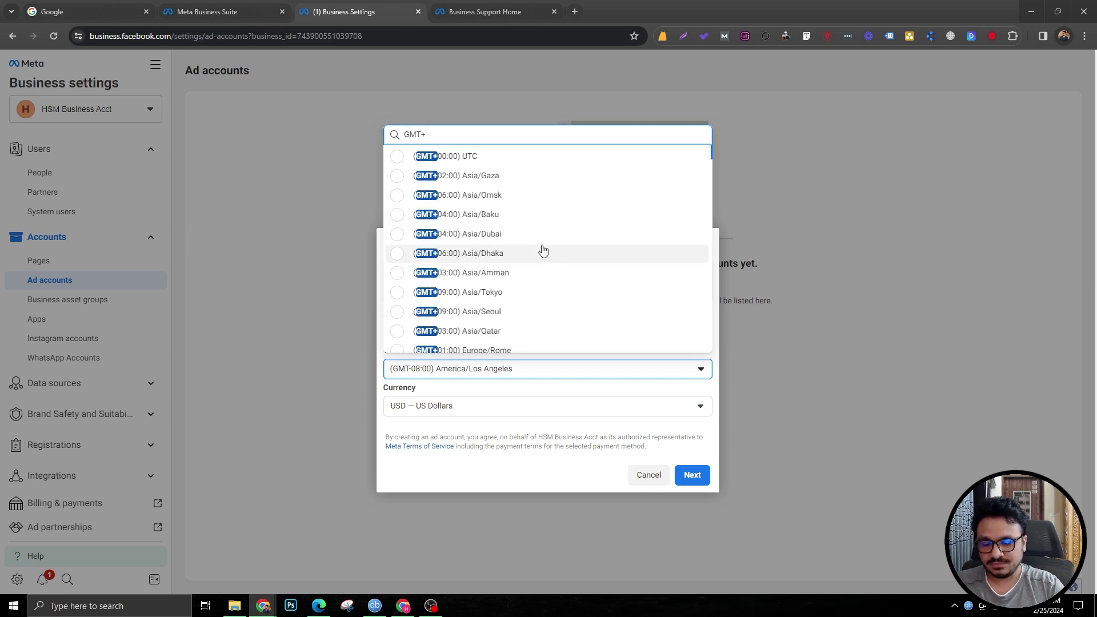
text(6)
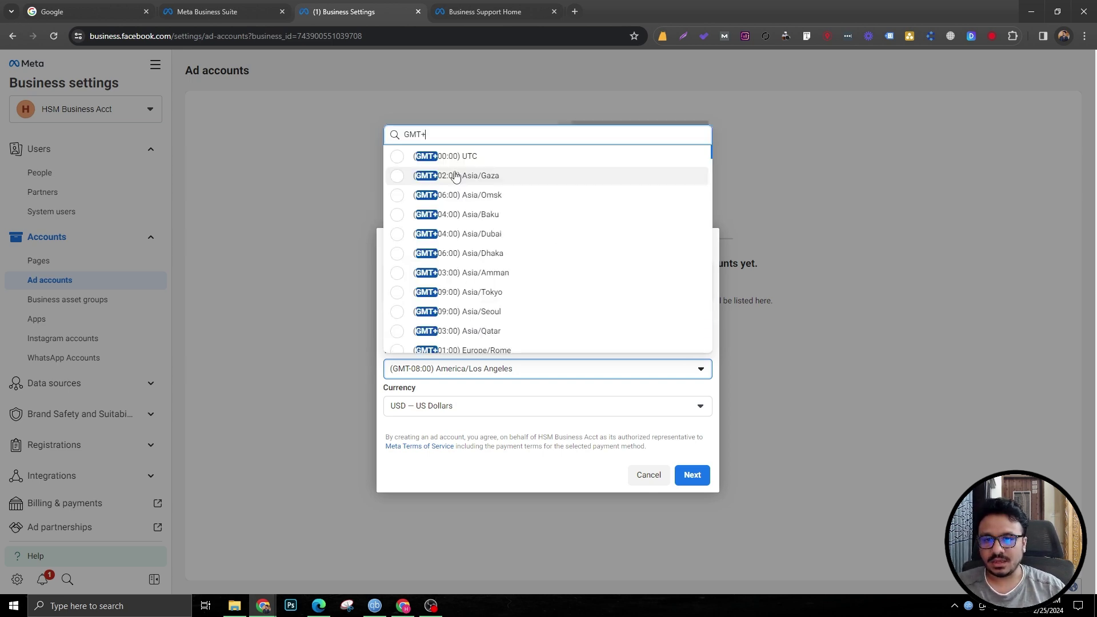
click(456, 250)
click(458, 407)
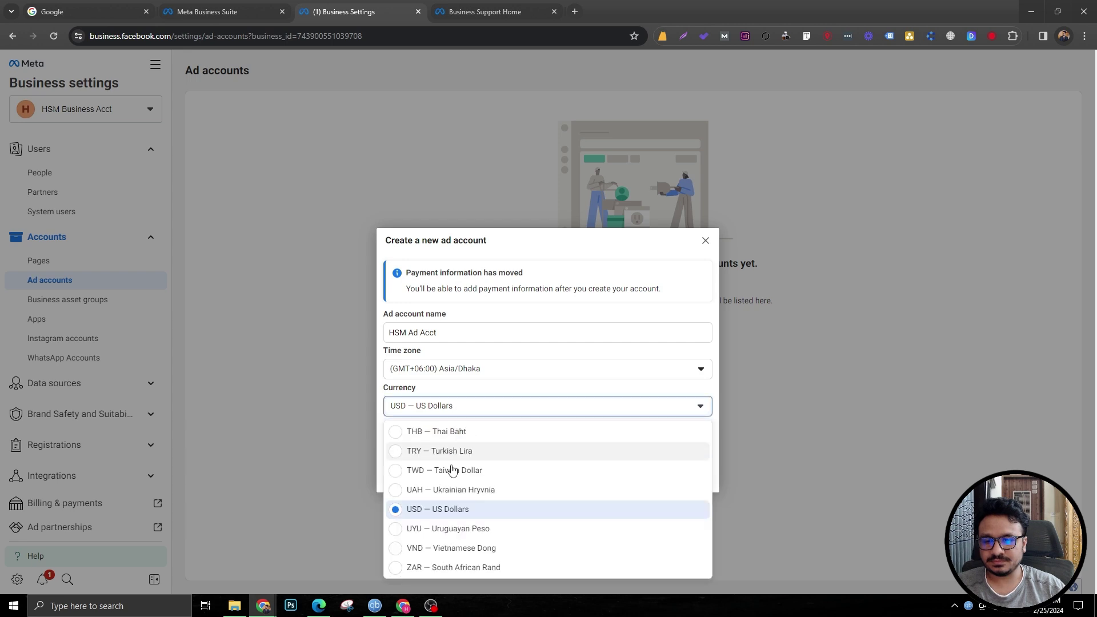
scroll(448, 475, up, 15)
click(439, 495)
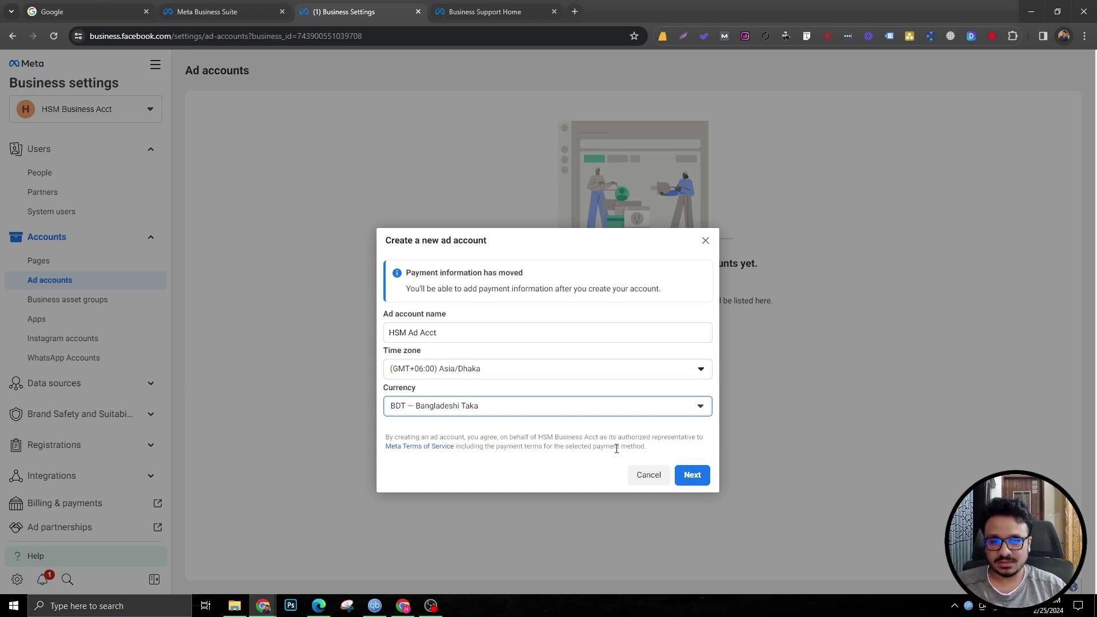
Mark the ad account as used for My business and create it.
click(692, 474)
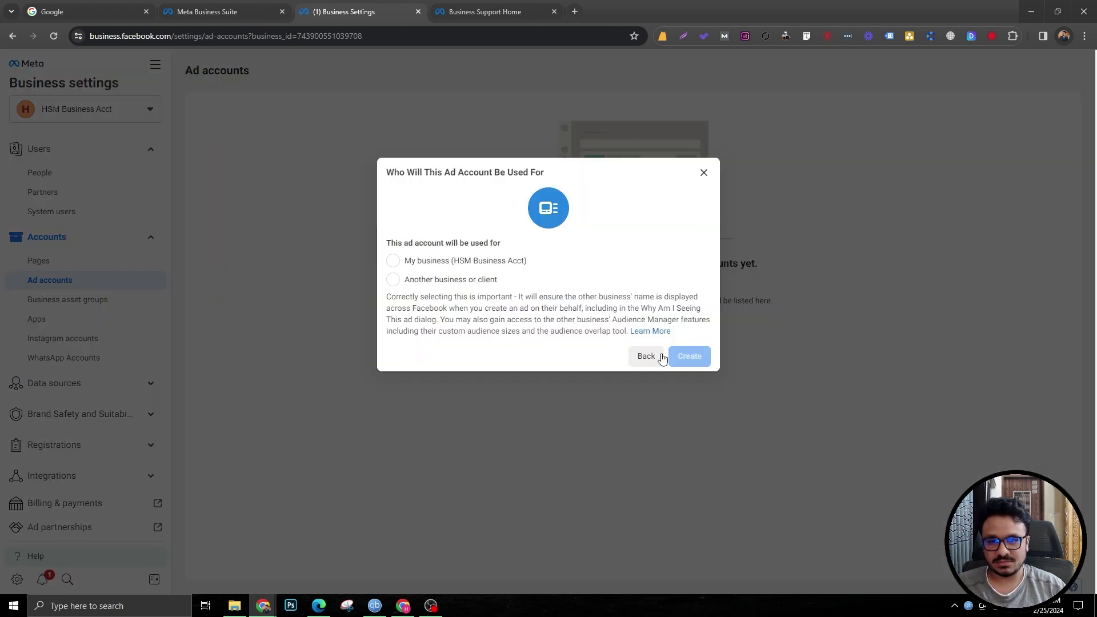
click(398, 263)
click(689, 358)
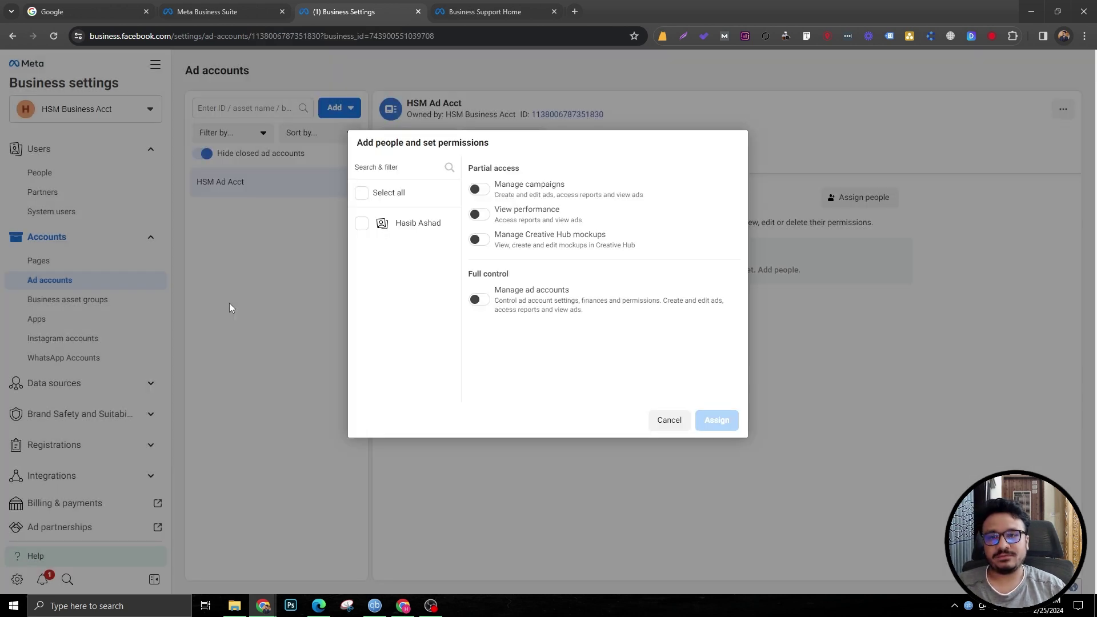
Give the selected person full Manage ad accounts control of HSM Ad Acct, then exit without payment info.
click(361, 224)
click(479, 299)
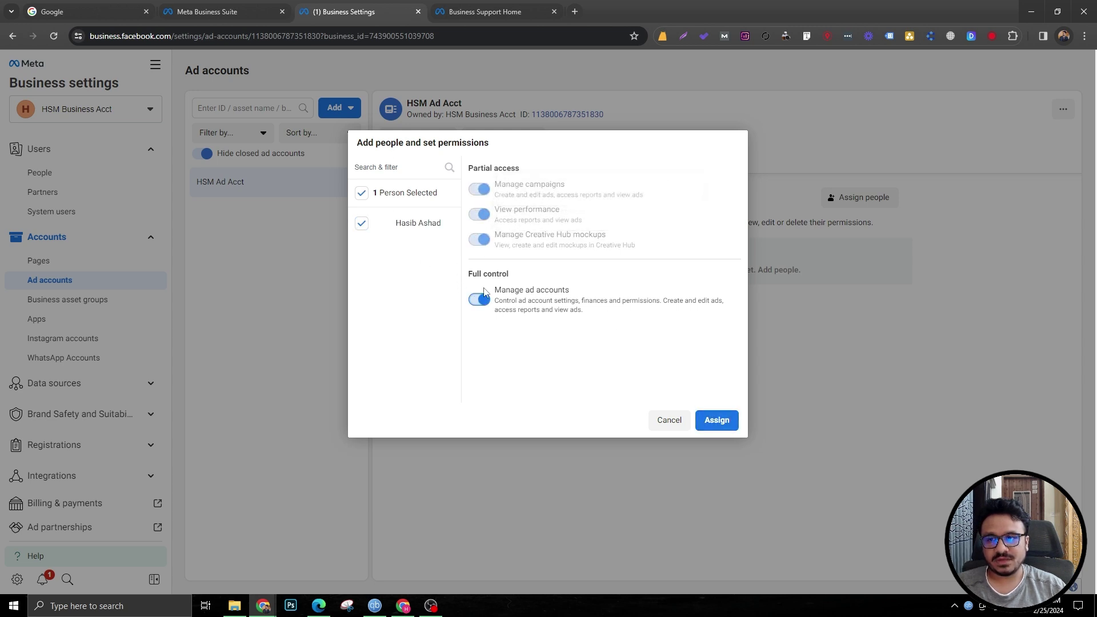
click(713, 426)
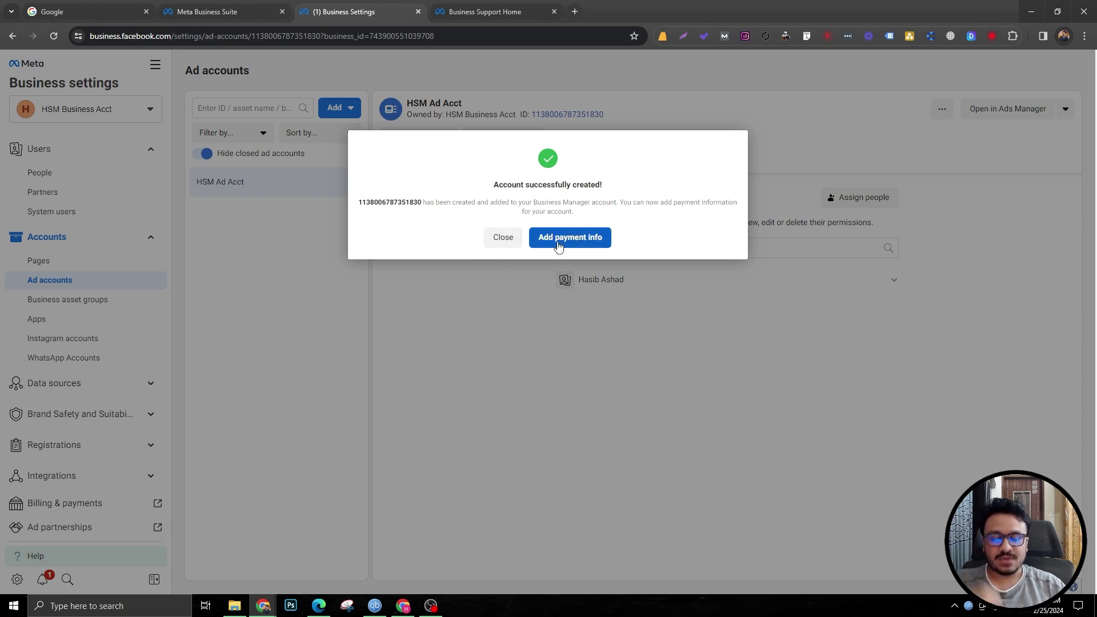
click(503, 237)
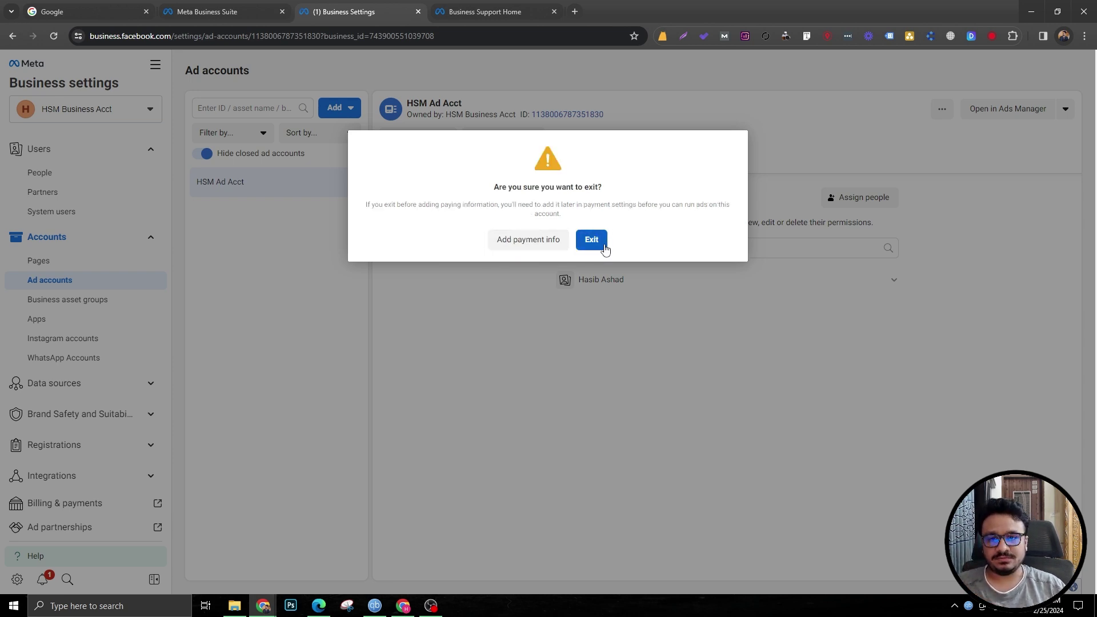
click(592, 240)
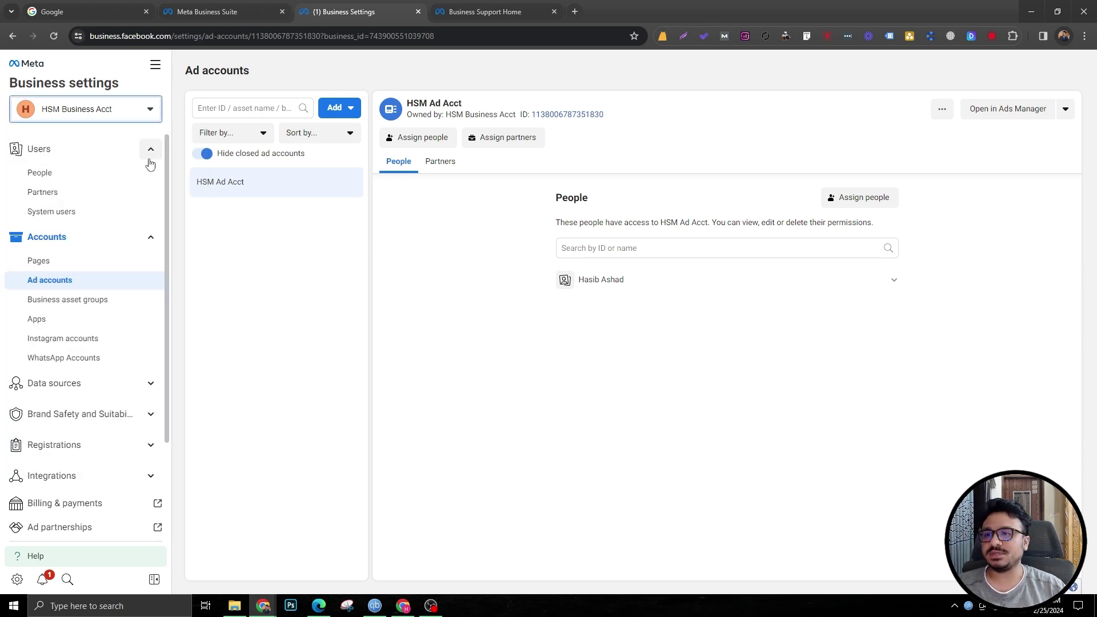
Review the Pages section showing Home Service Mastery with two people having access.
click(63, 192)
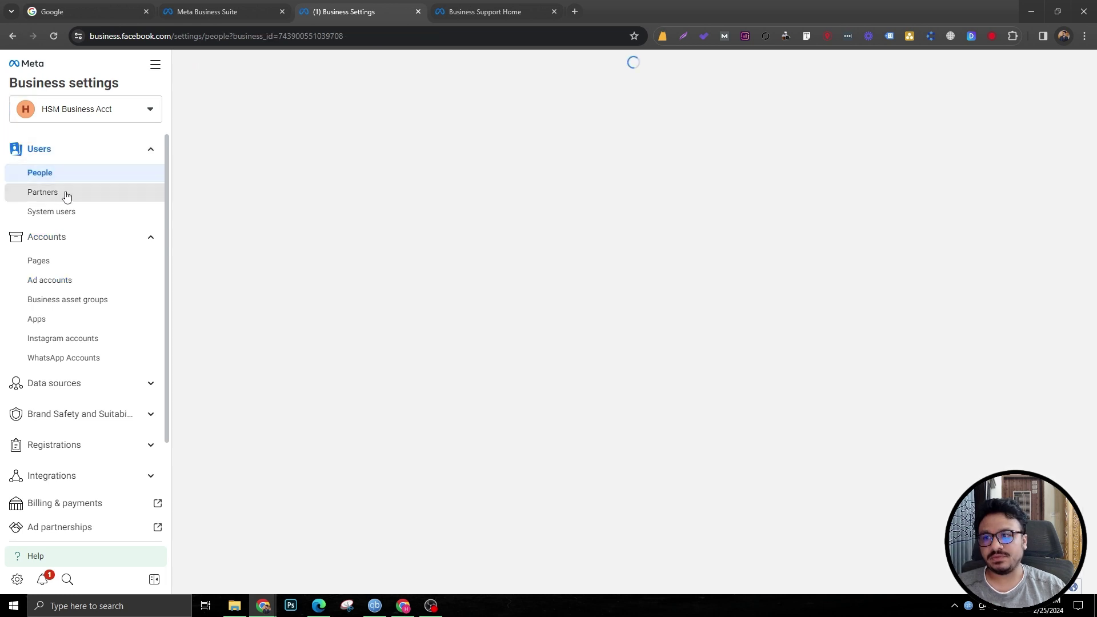
click(62, 264)
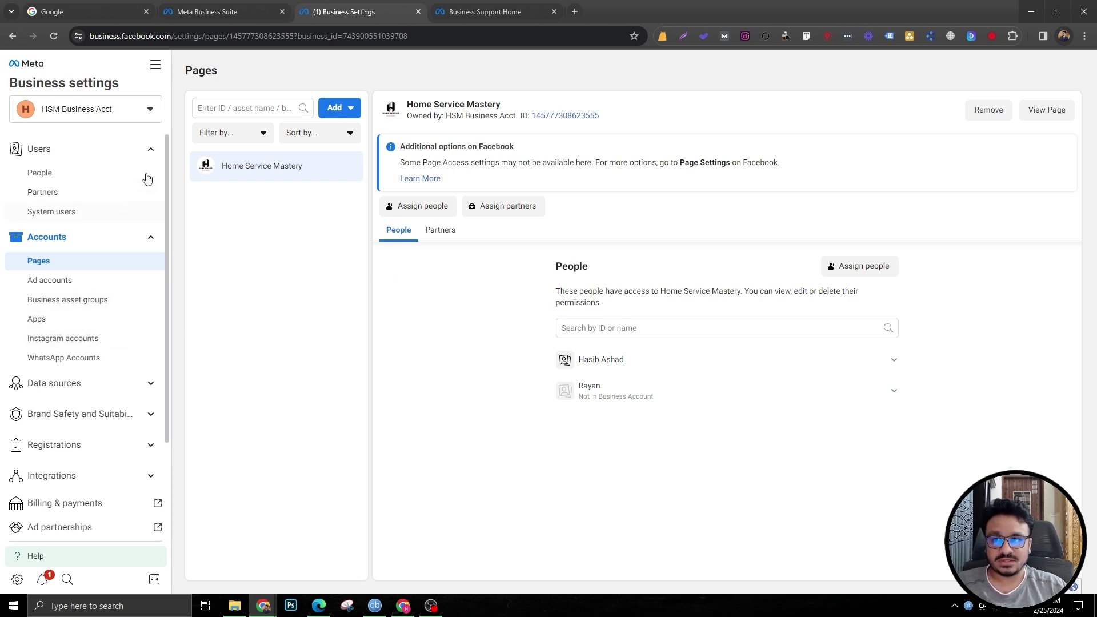
Open HSM Ad Acct in Ads Manager, dismiss its info banner and updates panel, then return to Business Settings.
click(51, 281)
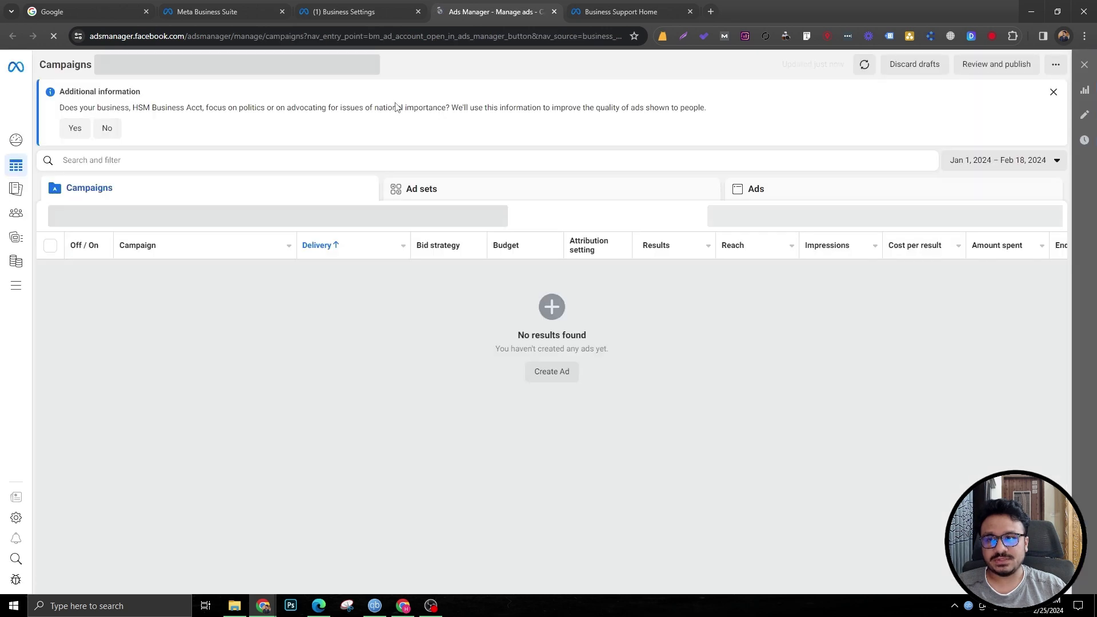
click(1053, 93)
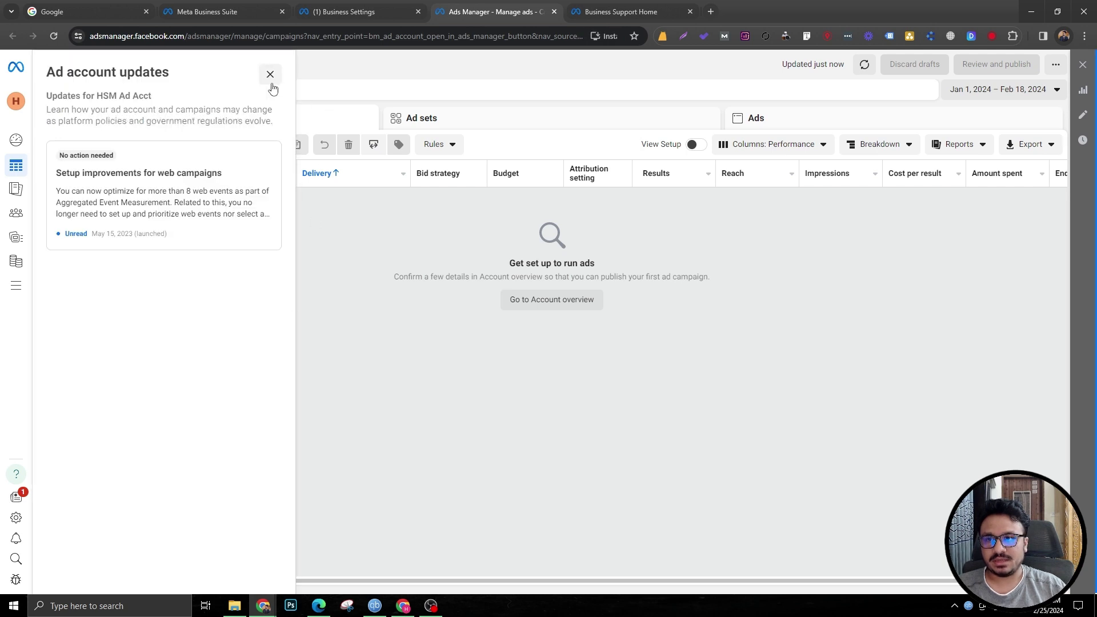
click(269, 73)
click(406, 12)
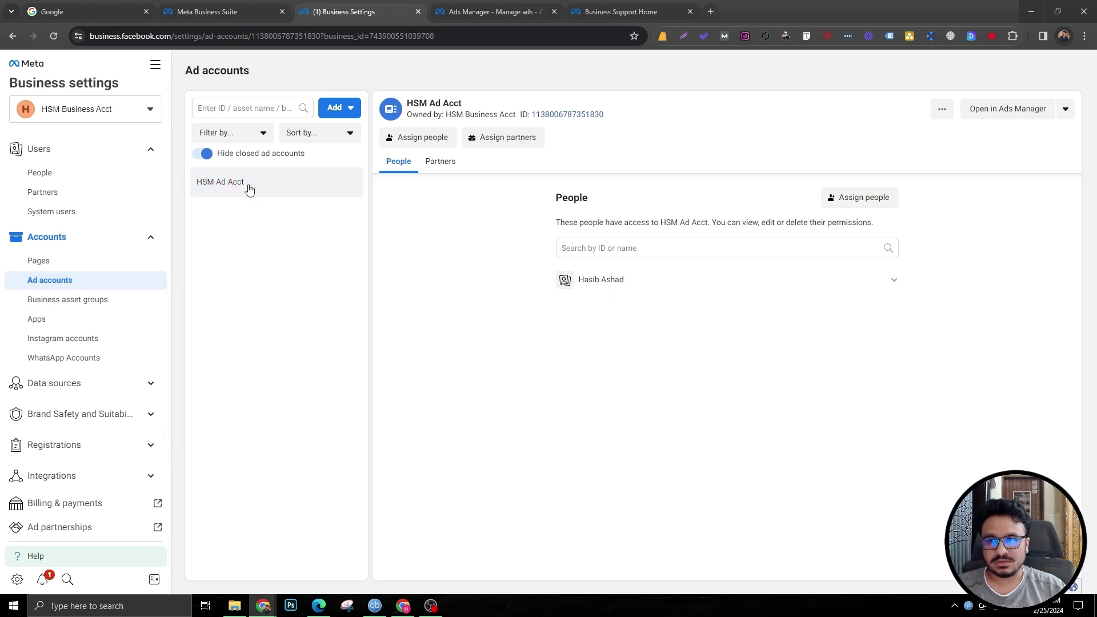
From the ad account's payment methods, assign yourself the finance editor role.
click(1066, 110)
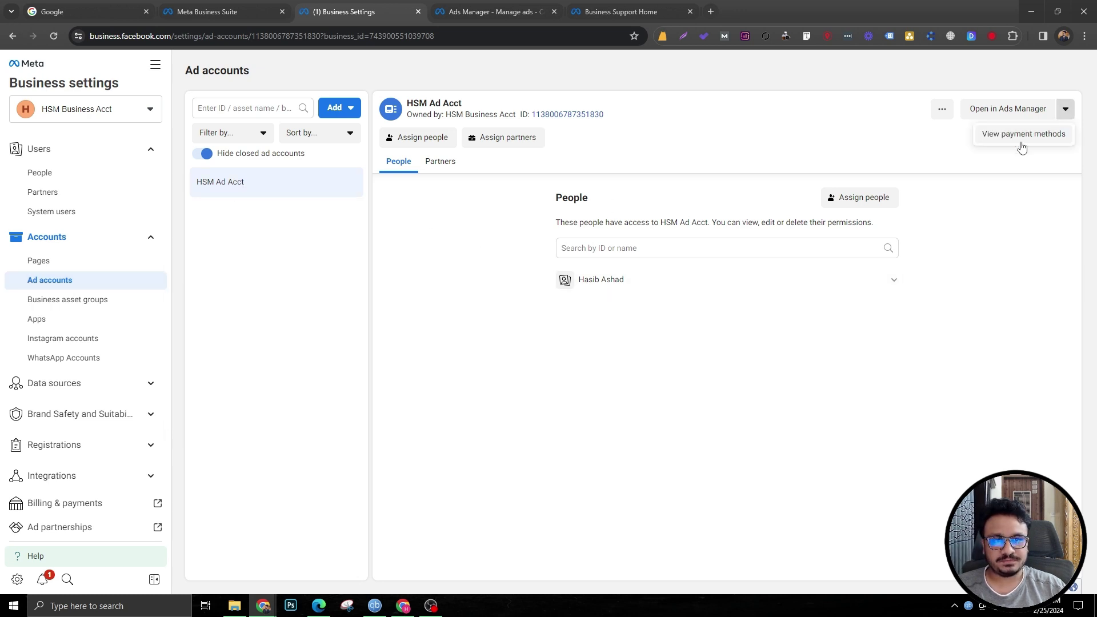
click(1019, 142)
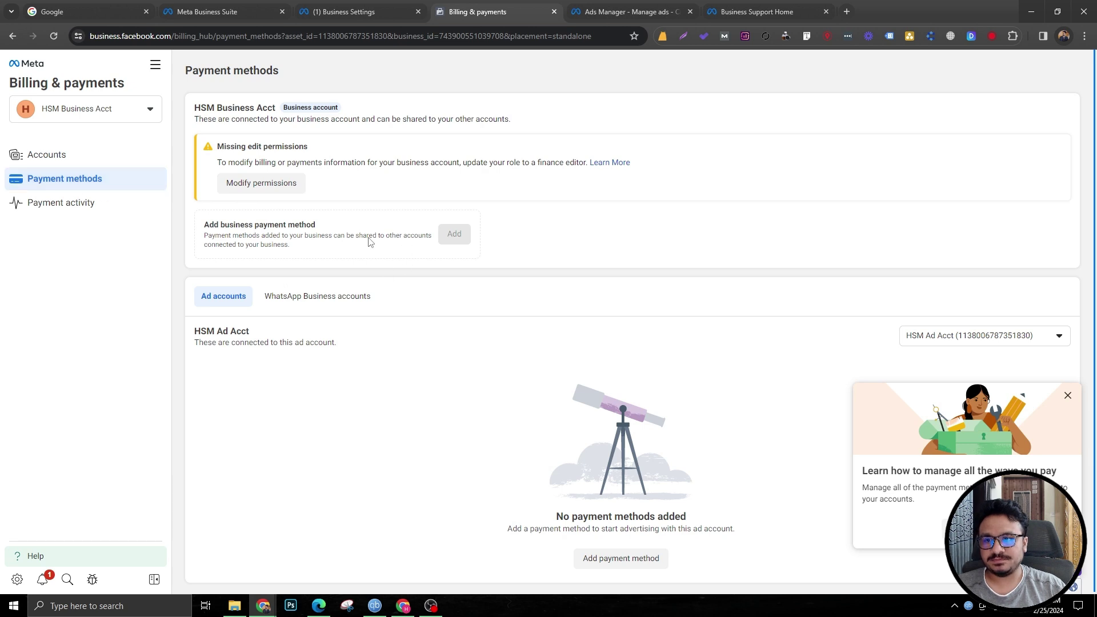
click(252, 186)
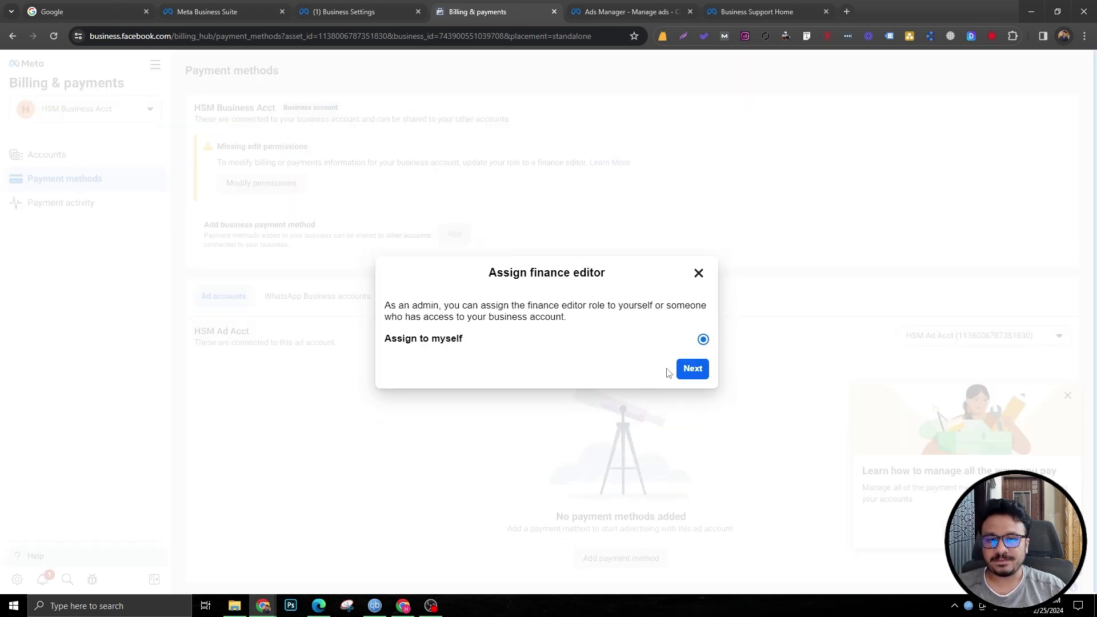
click(703, 374)
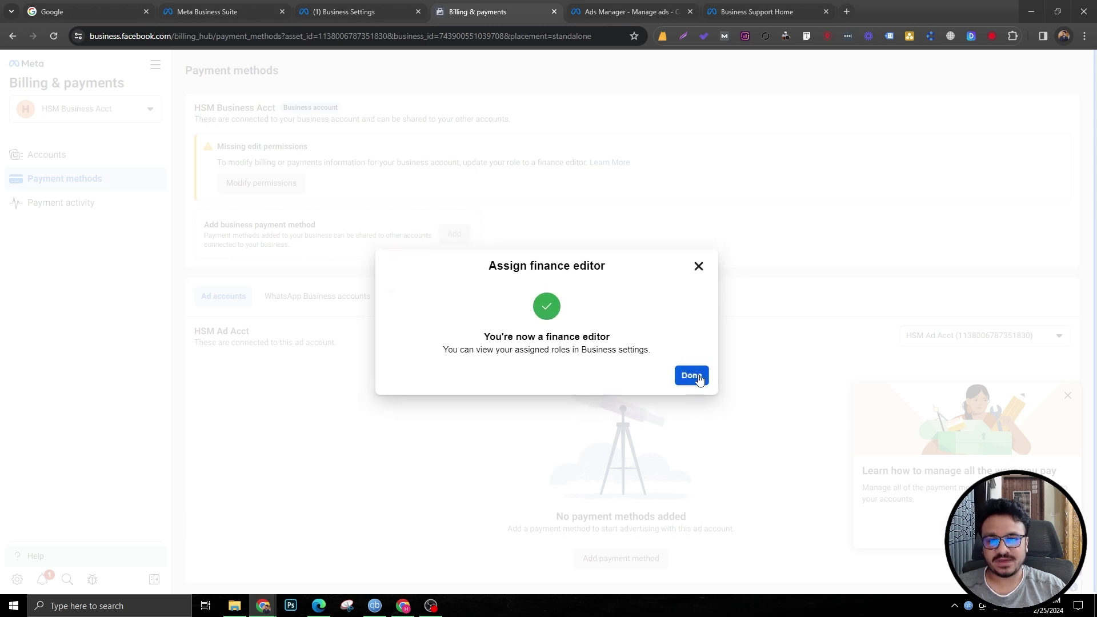
click(692, 376)
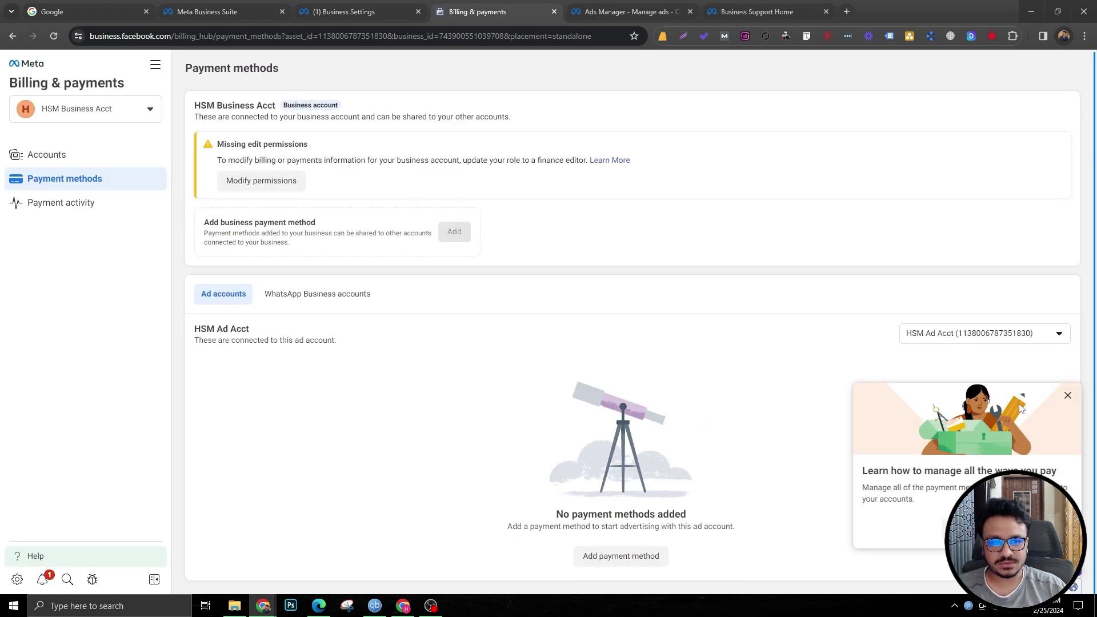
Close the payment method form without adding one and go back to Ads Manager.
click(625, 556)
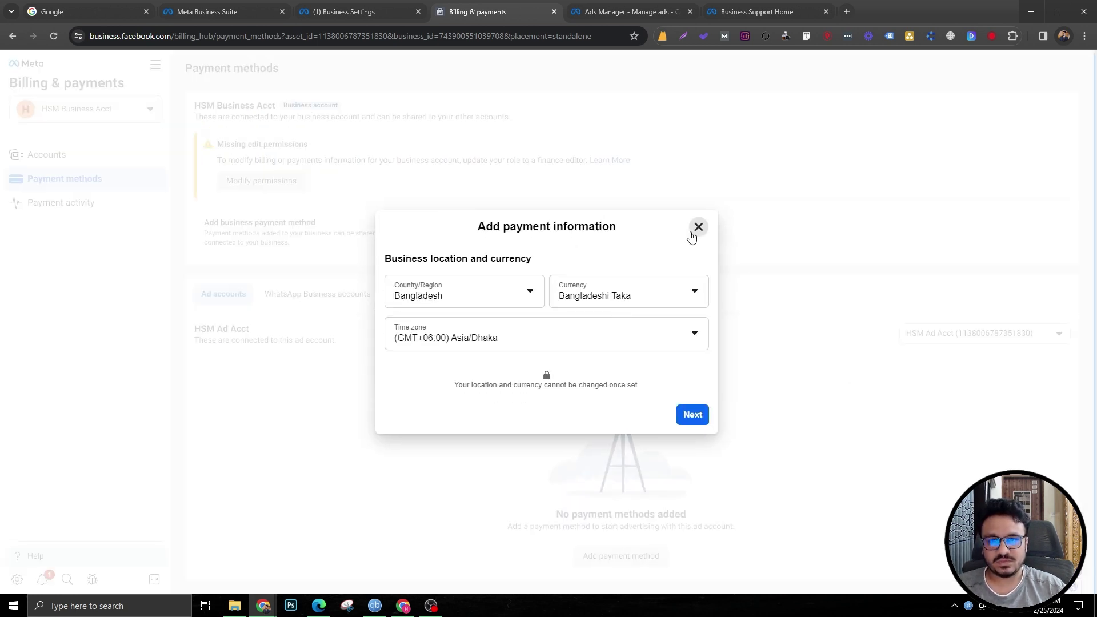
click(697, 228)
click(607, 7)
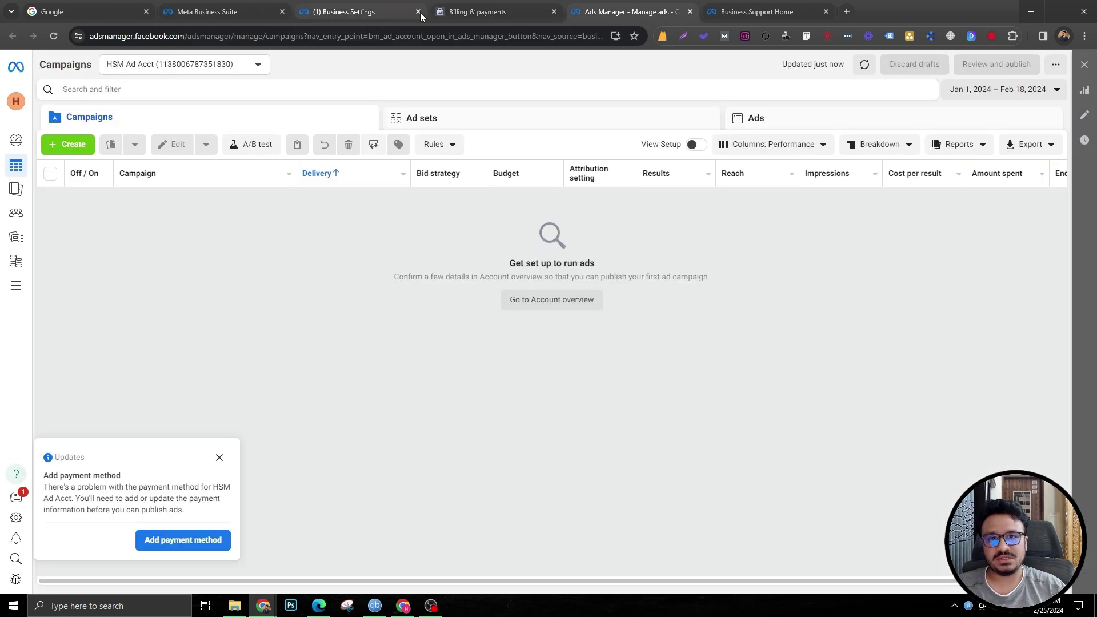